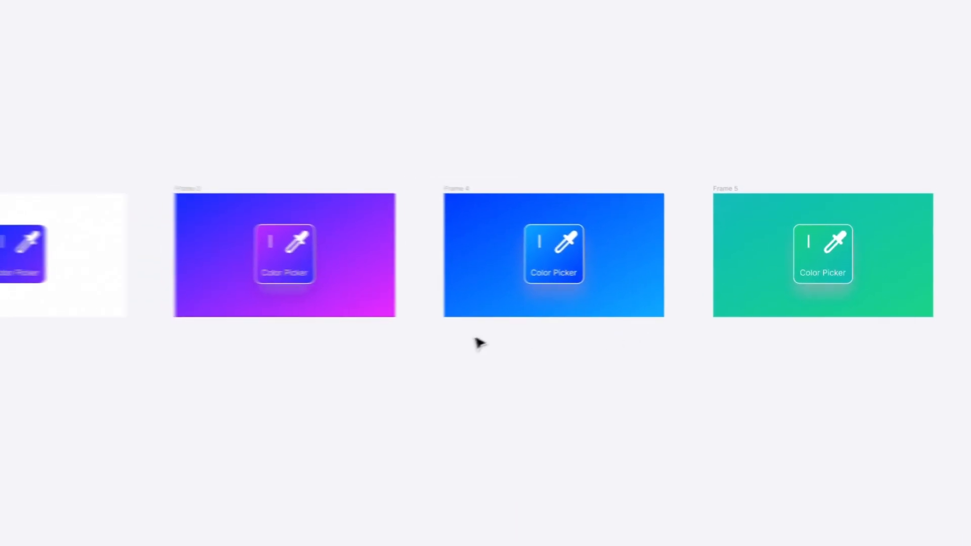
# Step: Show the editor interface and narrow the layers sidebar to enlarge the canvas around the frames
pyautogui.hotkey('ctrl', '\\')
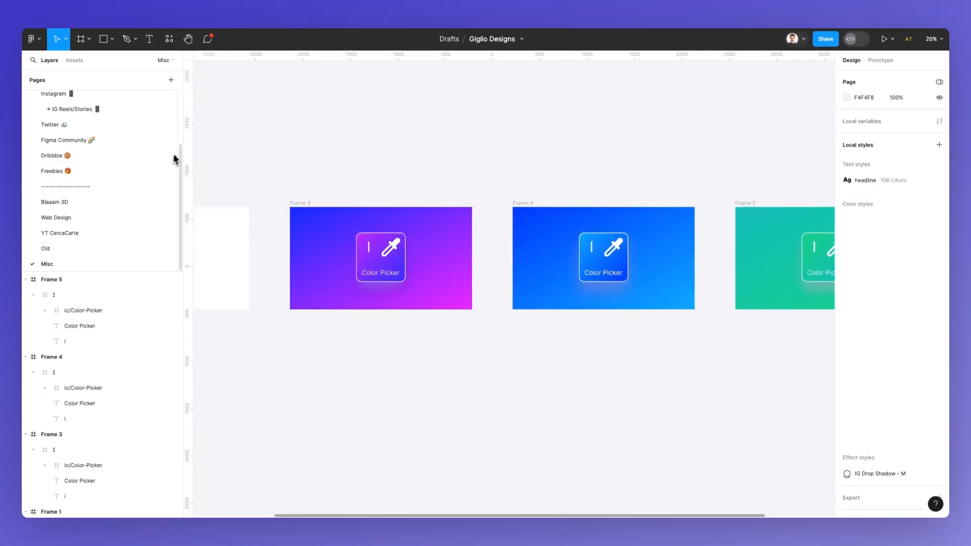
pyautogui.moveTo(183, 143); pyautogui.dragTo(58, 140)
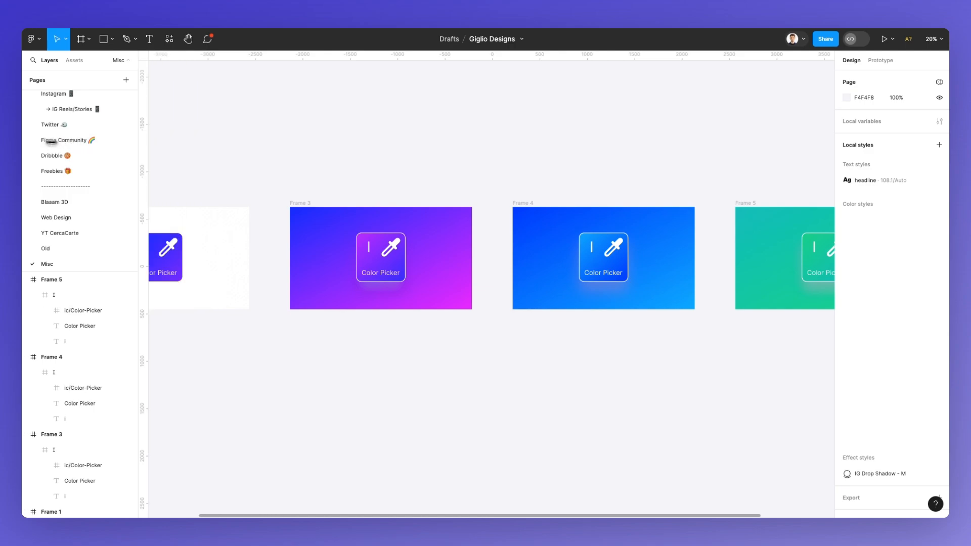
pyautogui.hscroll(-5, 354, 156)
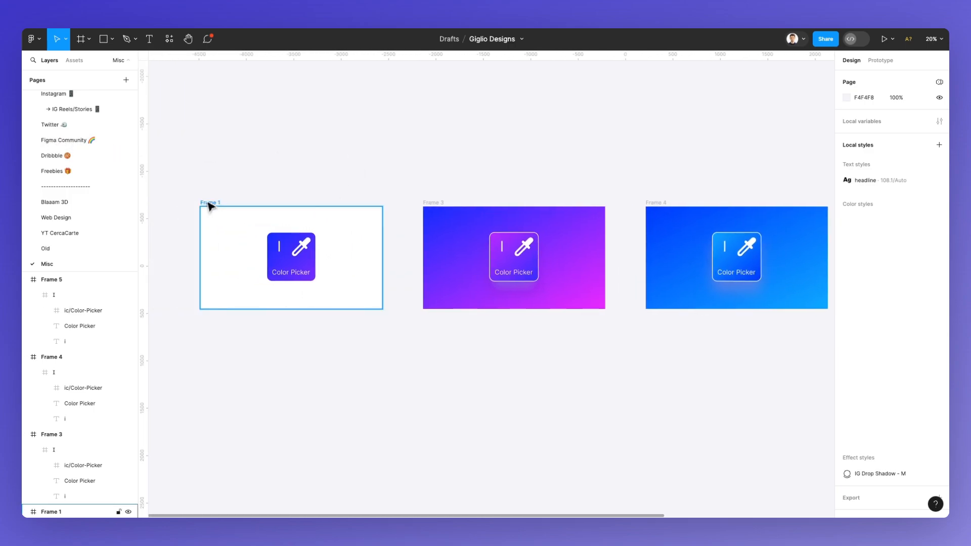
# Step: Examine the prototype interaction leading from the Color Picker card in Frame 1 to Frame 3
pyautogui.click(210, 204)
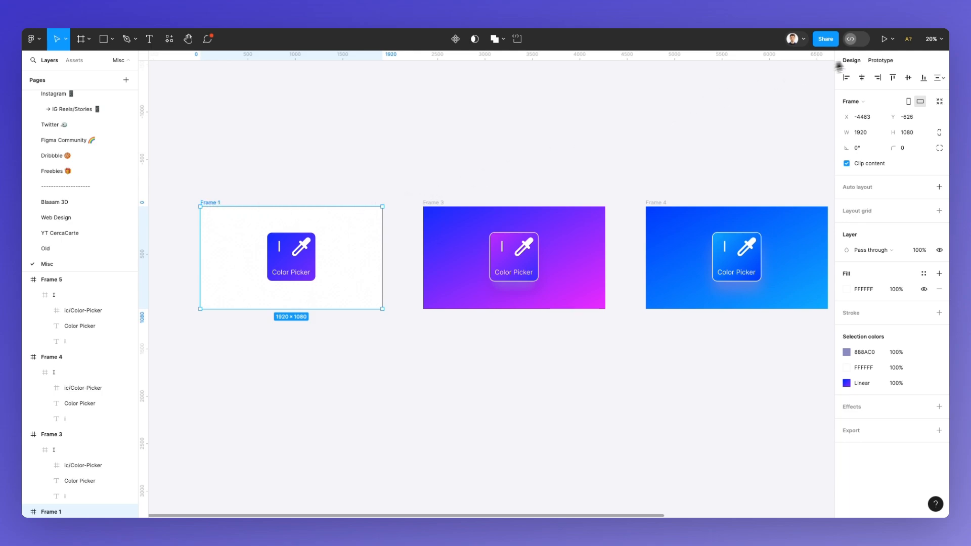
pyautogui.click(879, 61)
pyautogui.scroll(5, 344, 266)
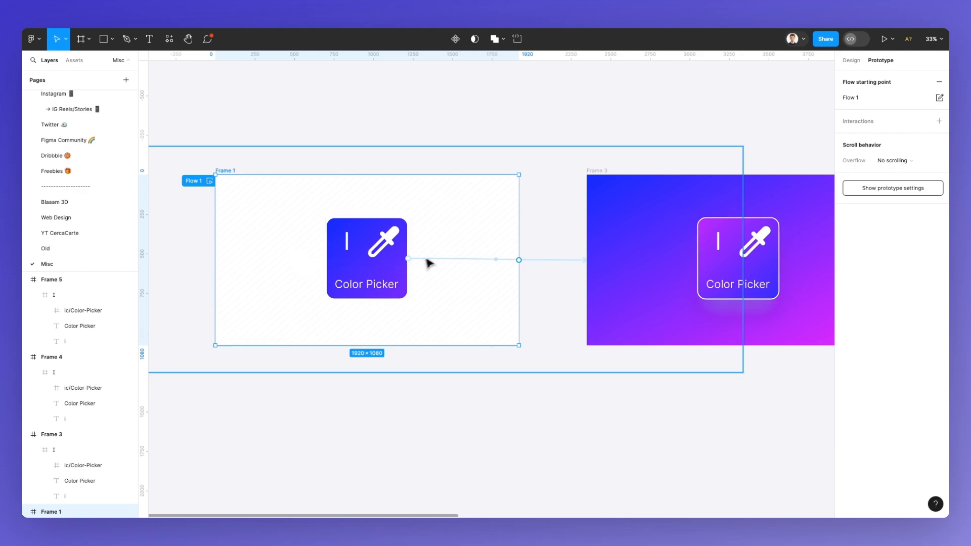
pyautogui.click(443, 259)
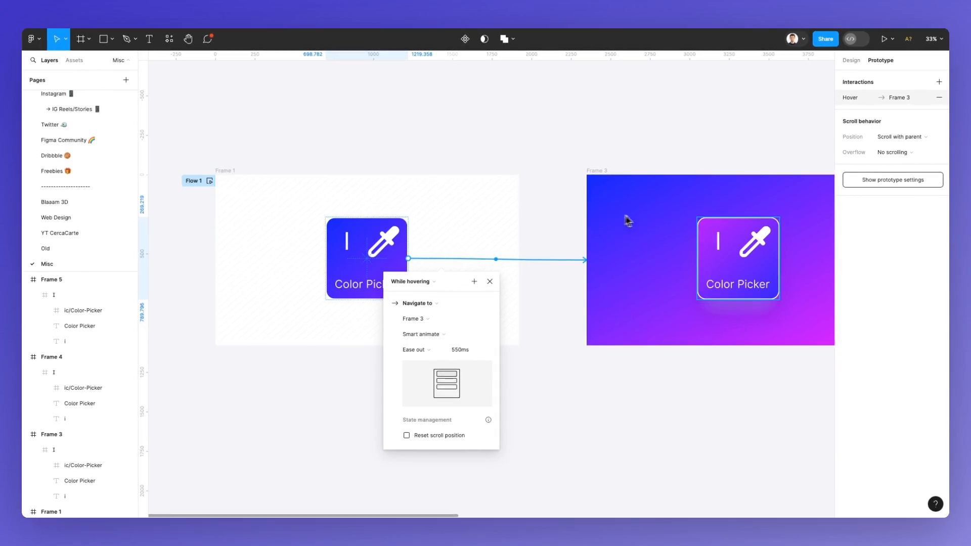
pyautogui.hscroll(3, 646, 219)
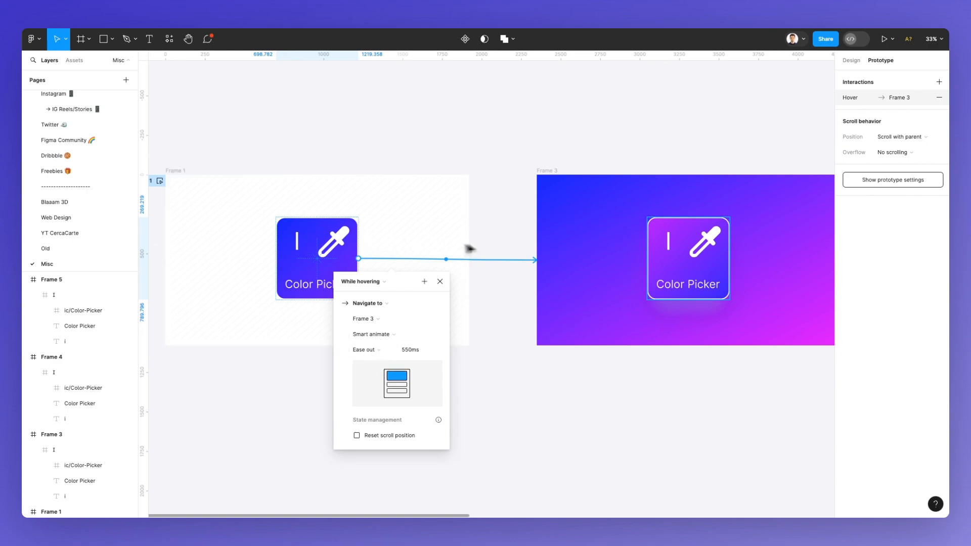
pyautogui.hscroll(-1, 532, 245)
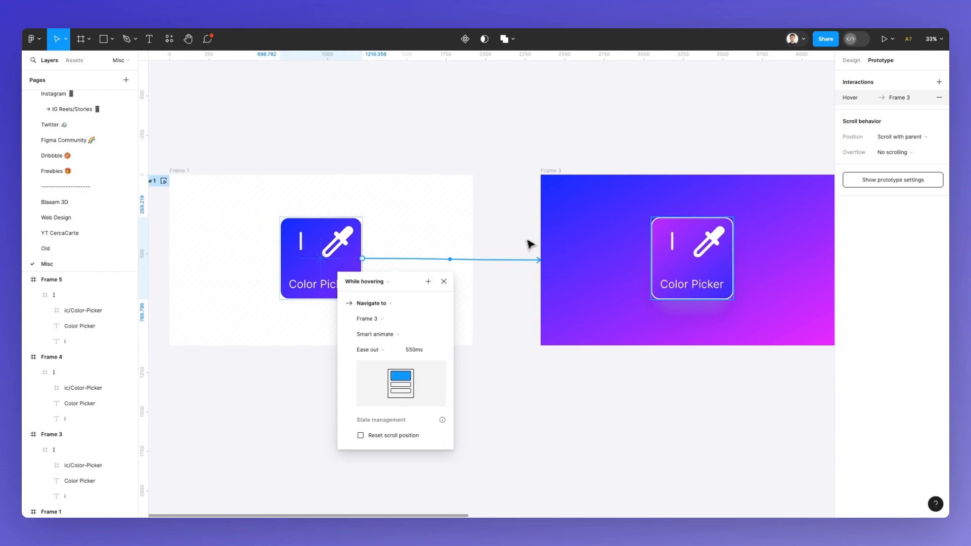
pyautogui.click(515, 241)
# Step: Examine the prototype interaction leading from the Color Picker card in Frame 3 to Frame 4
pyautogui.scroll(-3, 515, 241)
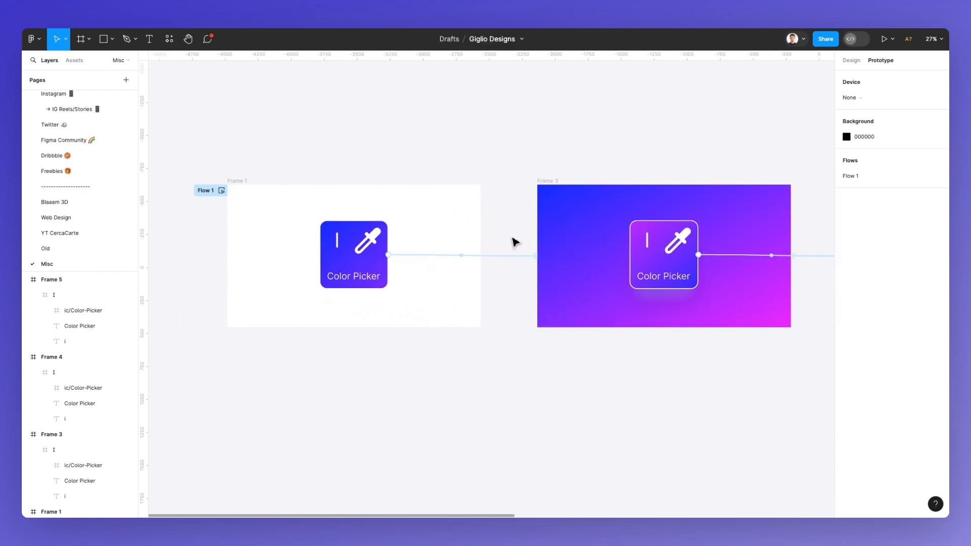
pyautogui.hscroll(3, 515, 242)
pyautogui.hscroll(5, 515, 243)
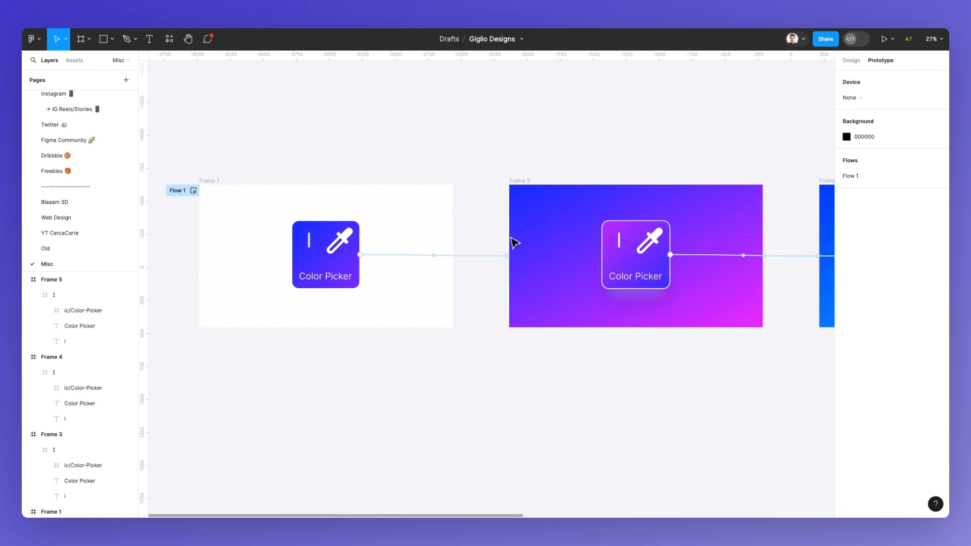
pyautogui.hscroll(3, 515, 243)
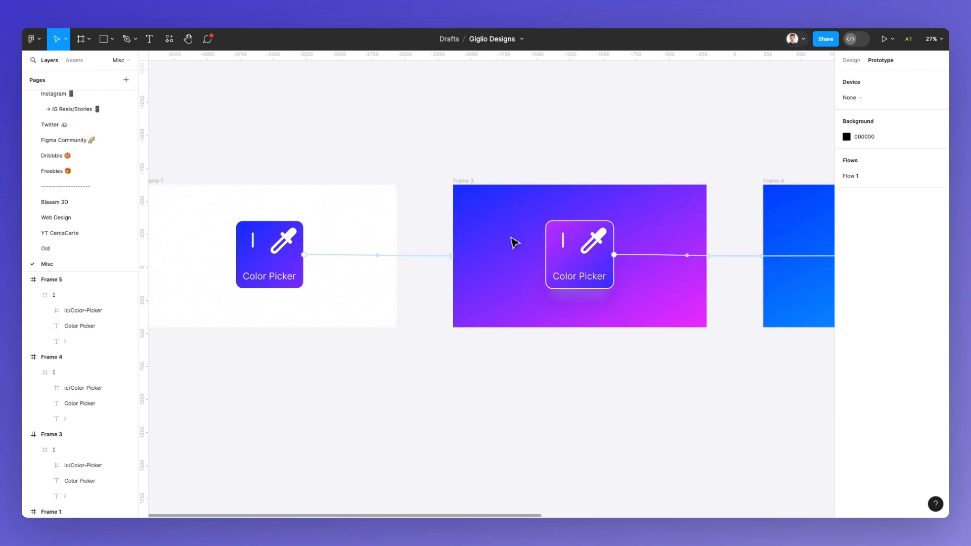
pyautogui.hscroll(10, 556, 338)
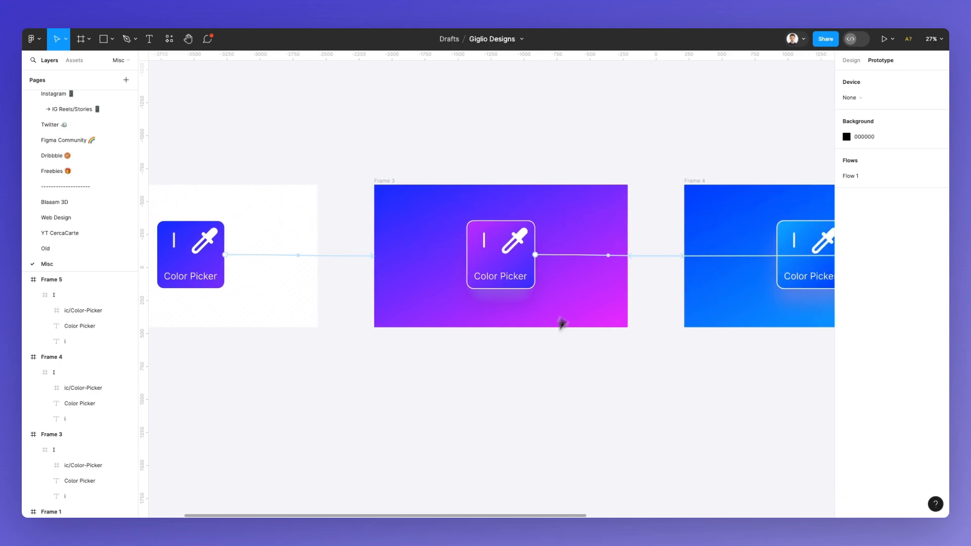
pyautogui.click(576, 258)
pyautogui.hscroll(8, 577, 259)
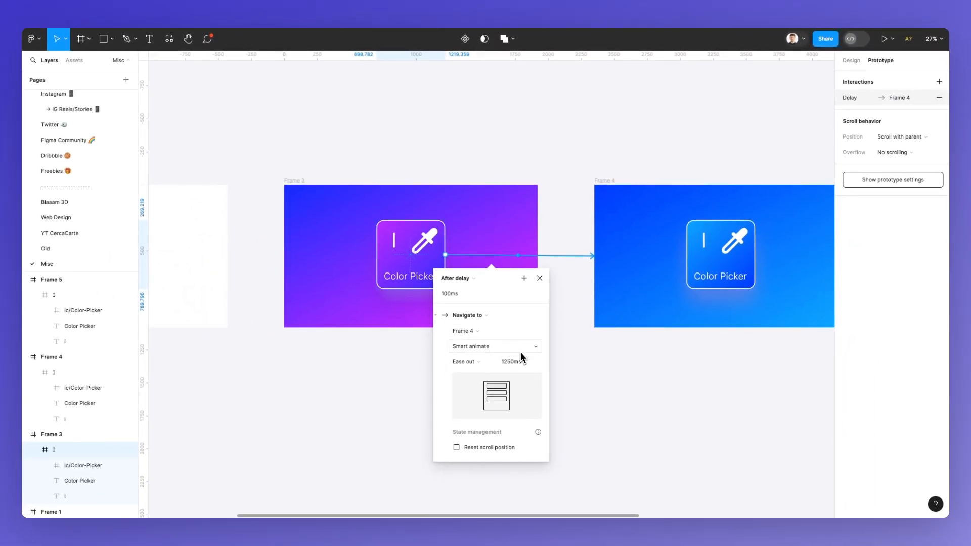
pyautogui.hscroll(5, 555, 199)
pyautogui.click(505, 170)
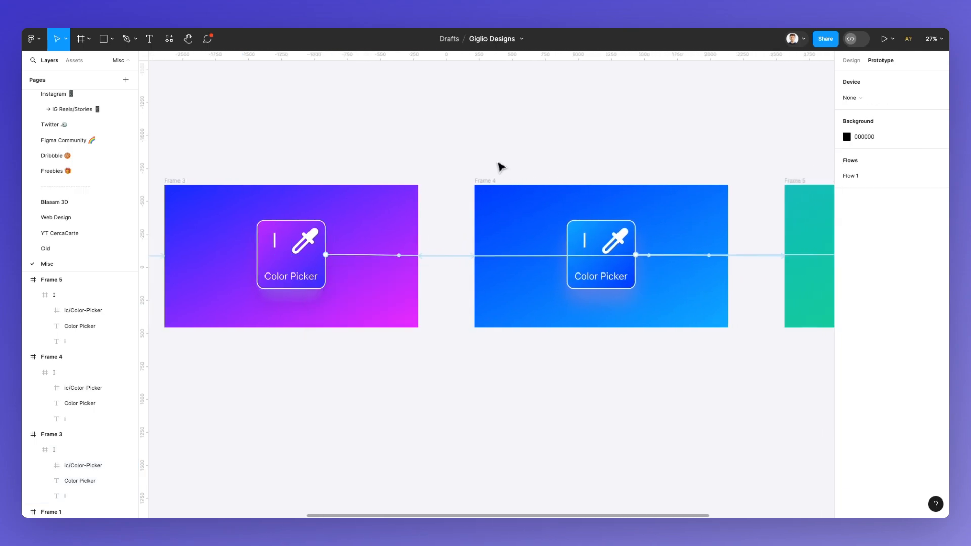
# Step: Duplicate Frame 1 and place the copy directly below the original
pyautogui.scroll(-3, 501, 167)
pyautogui.hscroll(-6, 500, 163)
pyautogui.click(368, 237)
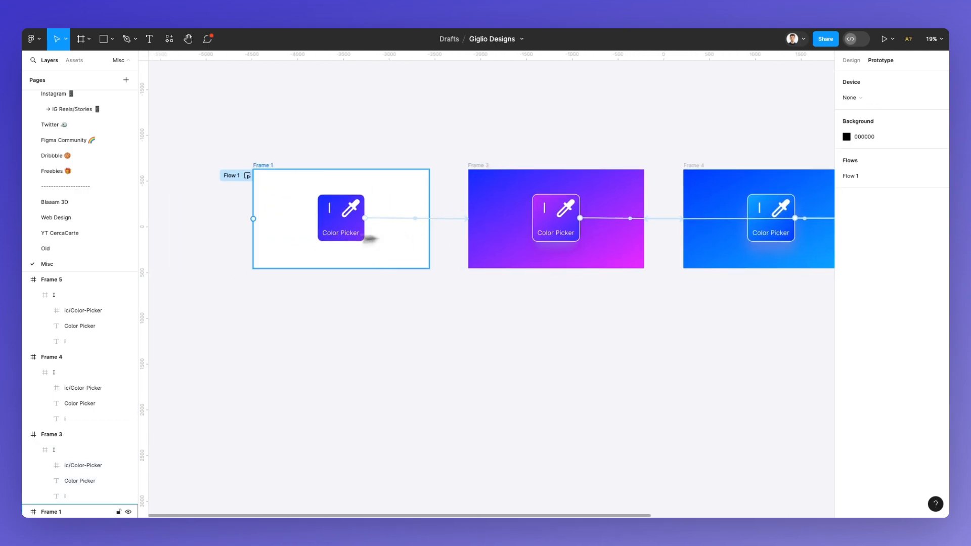
pyautogui.moveTo(269, 174); pyautogui.dragTo(302, 329)
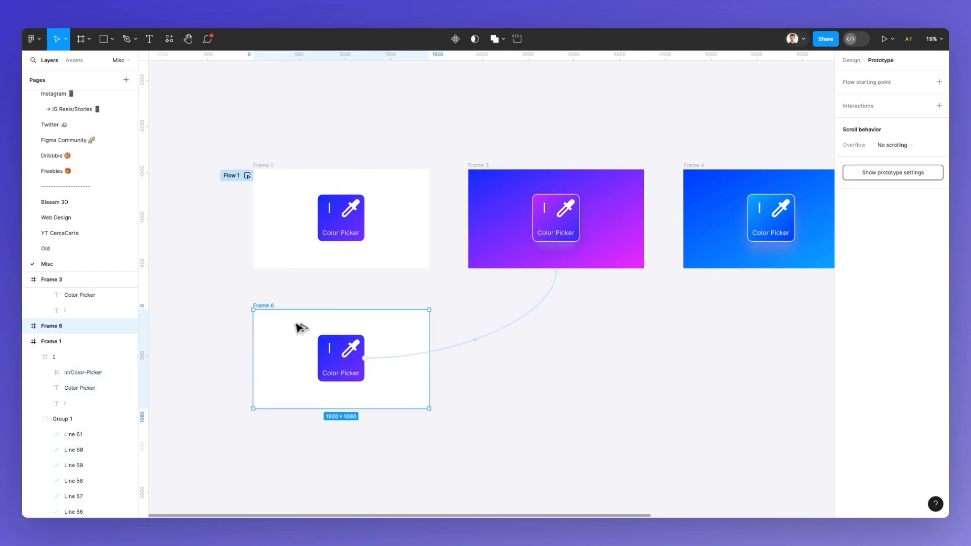
# Step: Remove the prototype connection running from the duplicated frame's Color Picker card to Frame 3
pyautogui.click(682, 322)
pyautogui.click(850, 61)
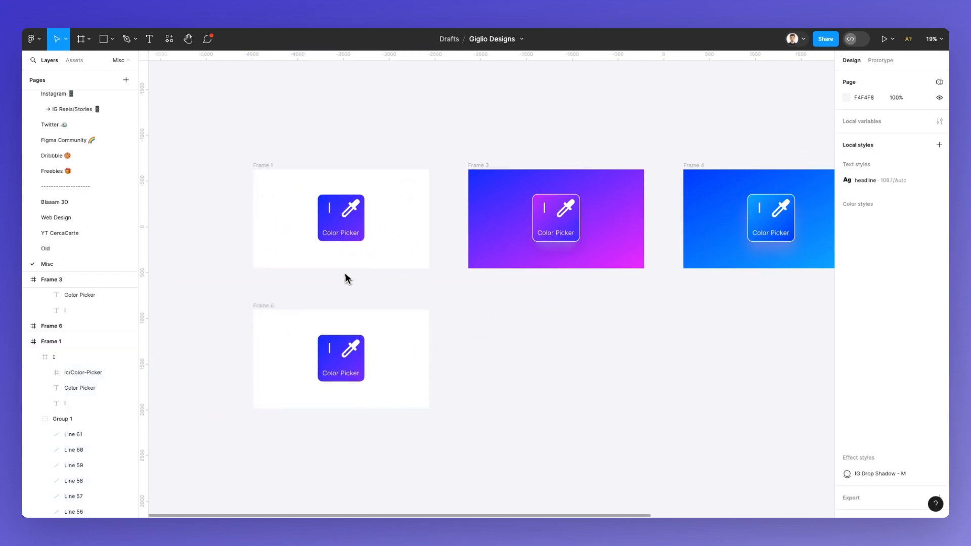
pyautogui.scroll(-1, 344, 277)
pyautogui.hscroll(-2, 345, 277)
pyautogui.click(880, 60)
pyautogui.moveTo(357, 244); pyautogui.dragTo(588, 267)
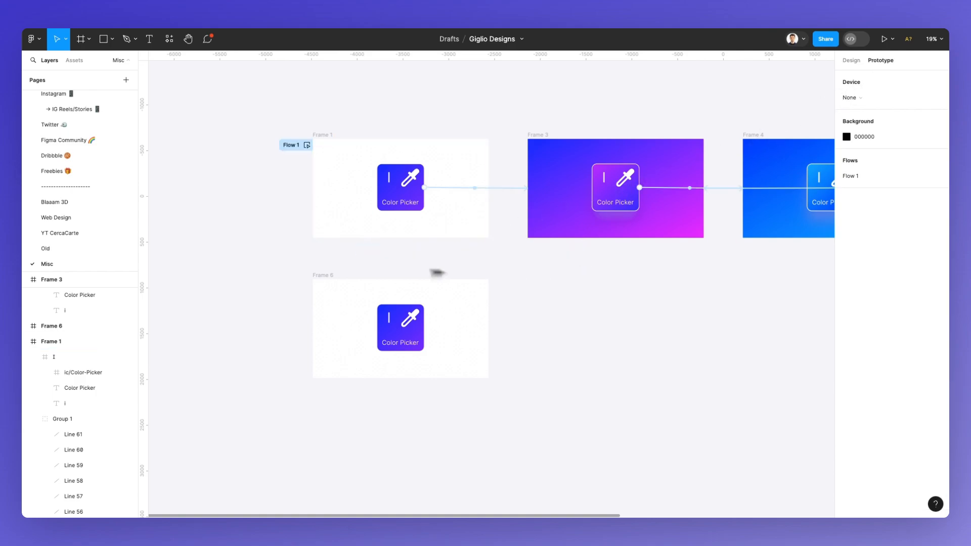
# Step: Delete the Color Picker card and the group of background lines from Frame 6
pyautogui.click(331, 279)
pyautogui.moveTo(527, 256); pyautogui.dragTo(630, 283)
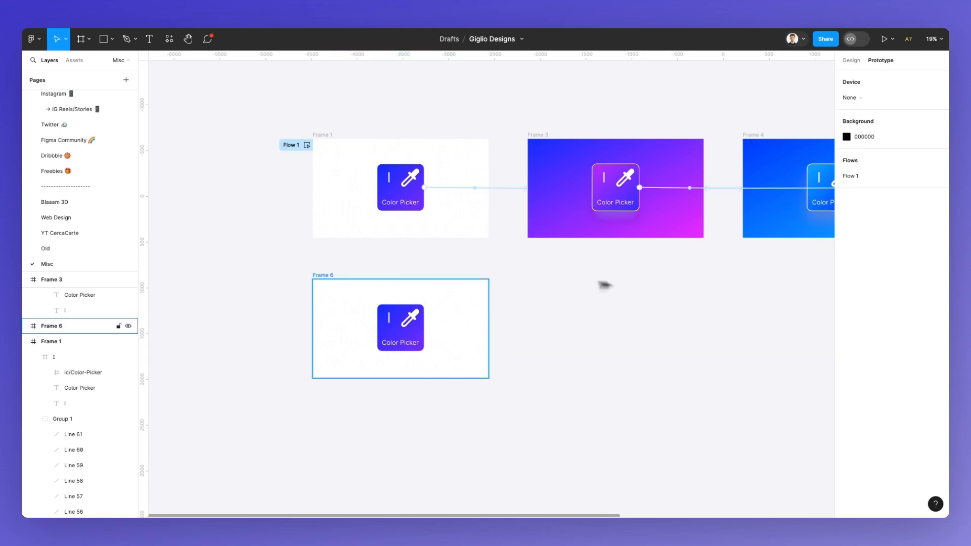
pyautogui.click(399, 324)
pyautogui.press('Delete')
pyautogui.scroll(3, 381, 326)
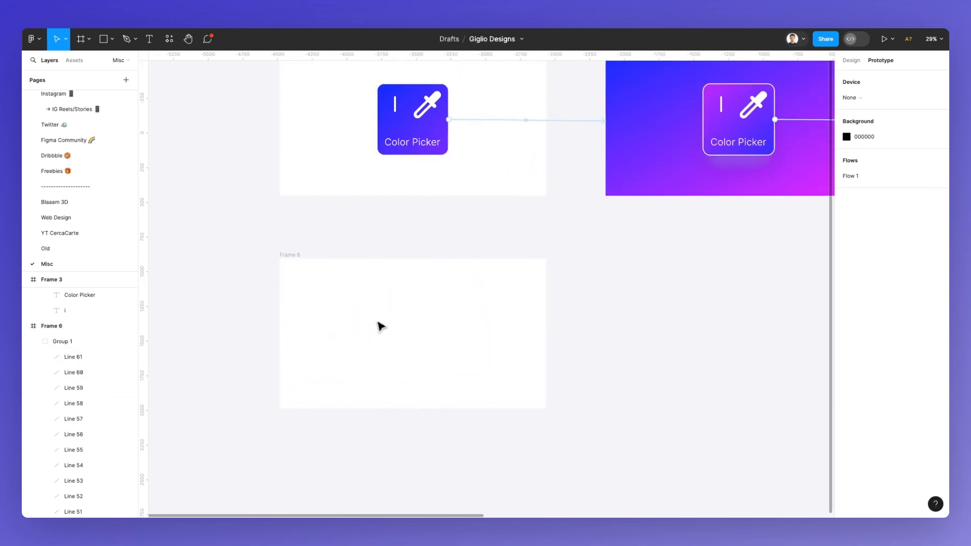
pyautogui.scroll(1, 375, 323)
pyautogui.moveTo(239, 268); pyautogui.dragTo(617, 395)
pyautogui.press('Delete')
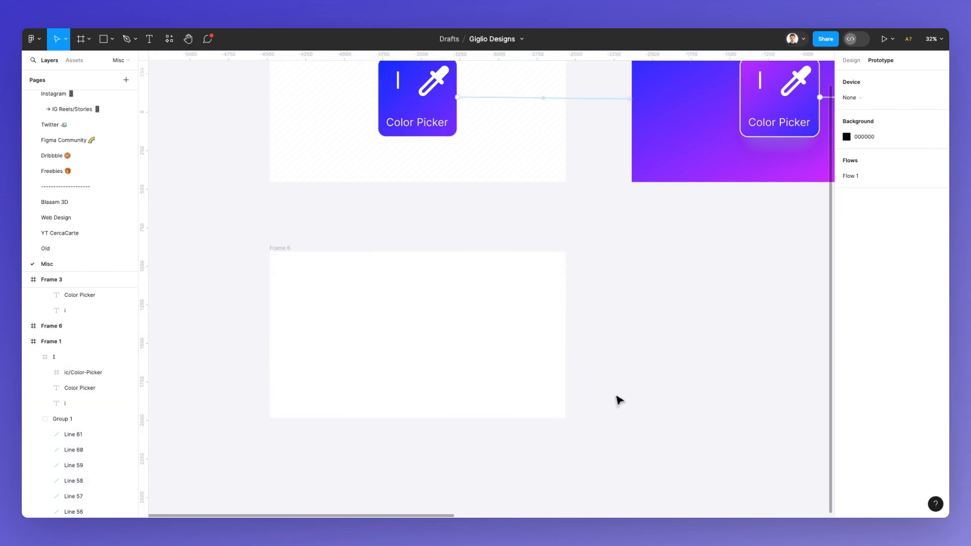
# Step: Draw a square of about 504 × 504 near the middle of Frame 6, at about X 677, Y 288
pyautogui.click(308, 262)
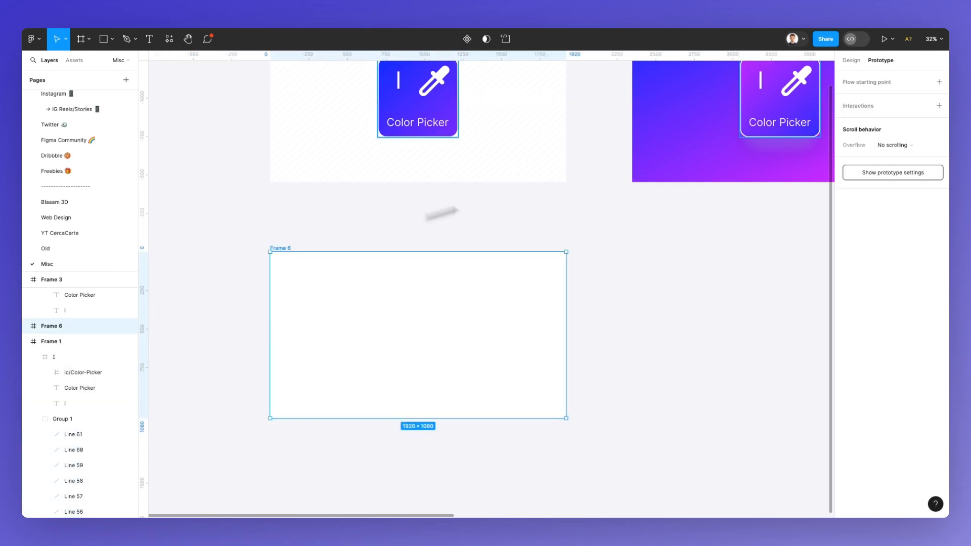
pyautogui.click(851, 62)
pyautogui.scroll(3, 395, 290)
pyautogui.press('r')
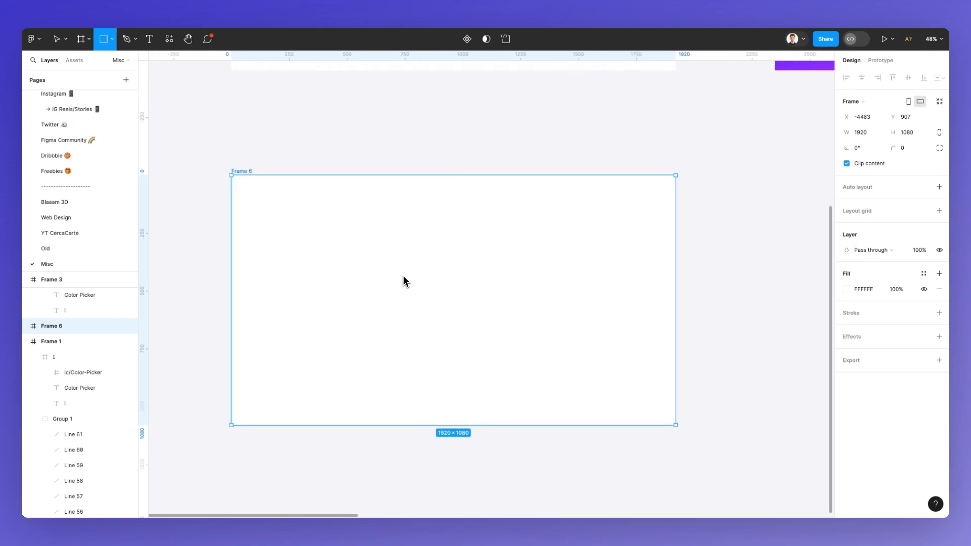
pyautogui.moveTo(383, 261); pyautogui.dragTo(500, 347)
pyautogui.moveTo(442, 323); pyautogui.dragTo(448, 294)
pyautogui.scroll(-3, 438, 306)
# Step: Change the square's fill in Frame 6 to the solid blue 000AFF
pyautogui.click(847, 273)
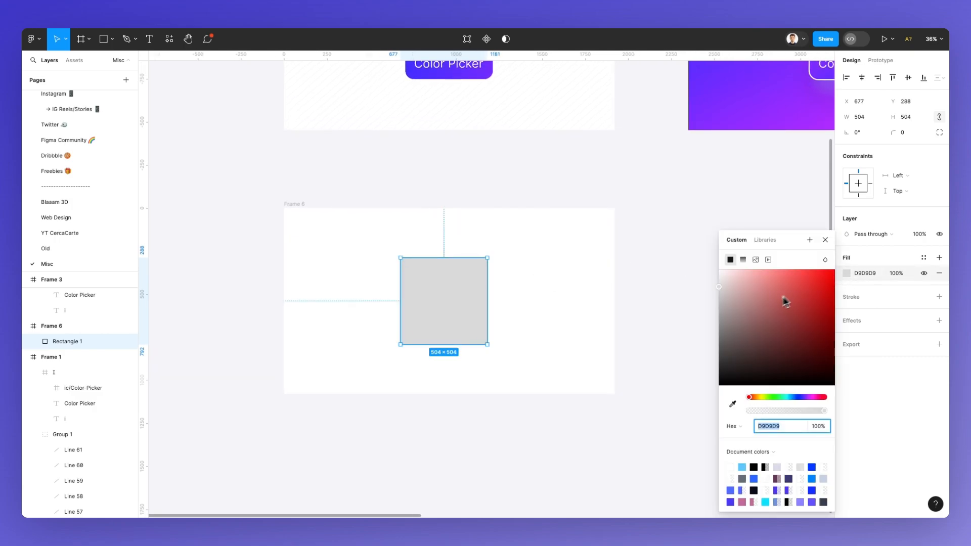
pyautogui.click(796, 397)
pyautogui.moveTo(823, 317); pyautogui.dragTo(835, 270)
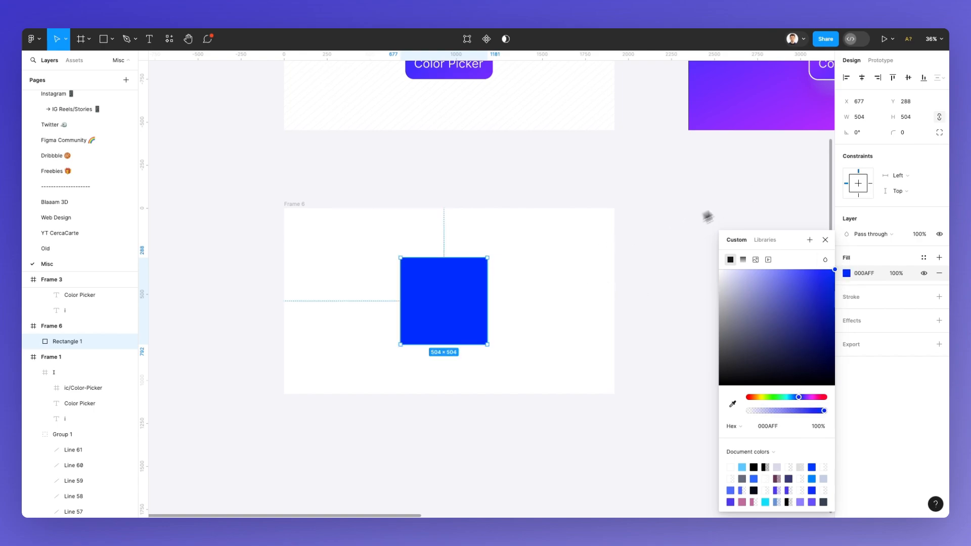
# Step: Round the blue square's corners to a radius of 86
pyautogui.moveTo(895, 132); pyautogui.dragTo(757, 163)
pyautogui.scroll(-3, 685, 178)
pyautogui.scroll(3, 587, 185)
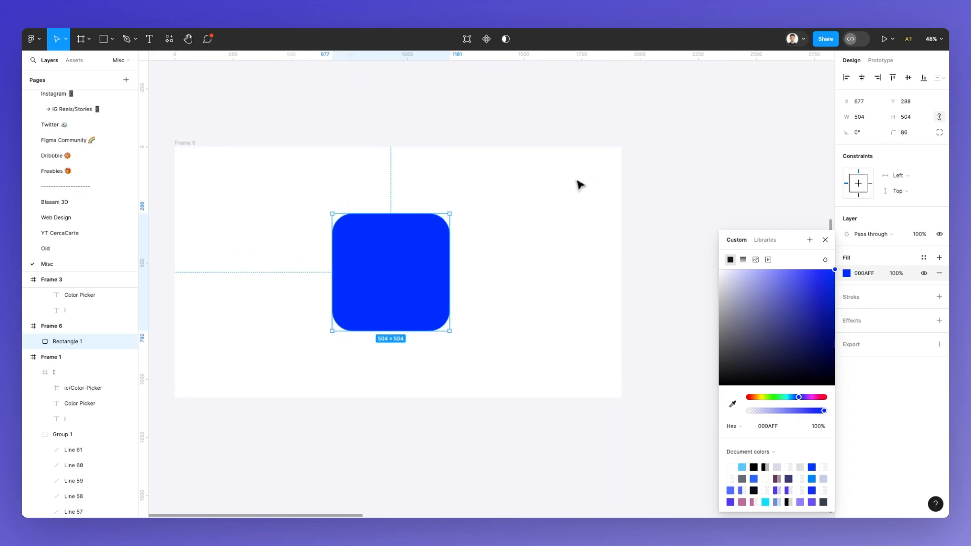
pyautogui.click(627, 182)
# Step: Move Frame 6 farther down, to about Y 1309, and switch to the prototype settings
pyautogui.scroll(-3, 633, 182)
pyautogui.moveTo(299, 151); pyautogui.dragTo(384, 256)
pyautogui.scroll(-3, 383, 254)
pyautogui.scroll(1, 390, 252)
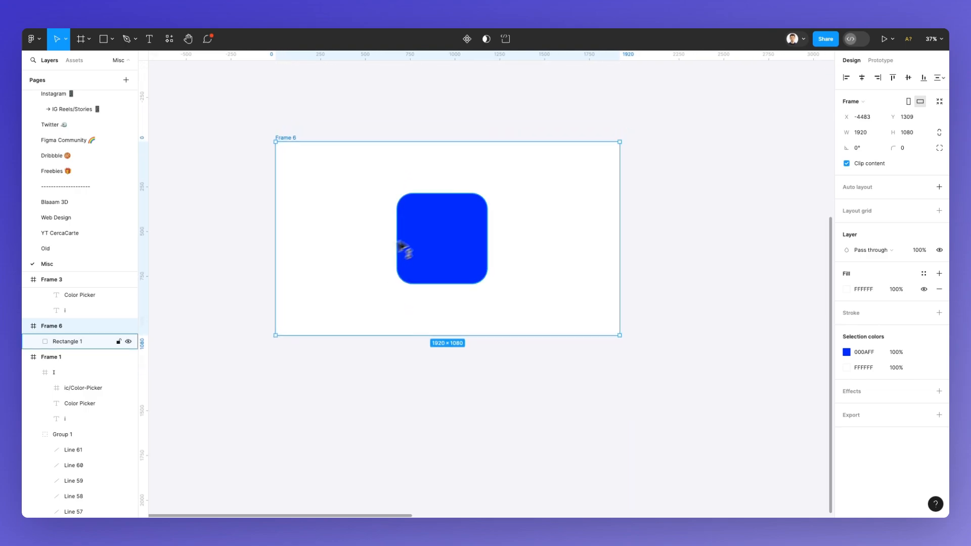
pyautogui.click(893, 59)
pyautogui.click(452, 203)
pyautogui.click(503, 125)
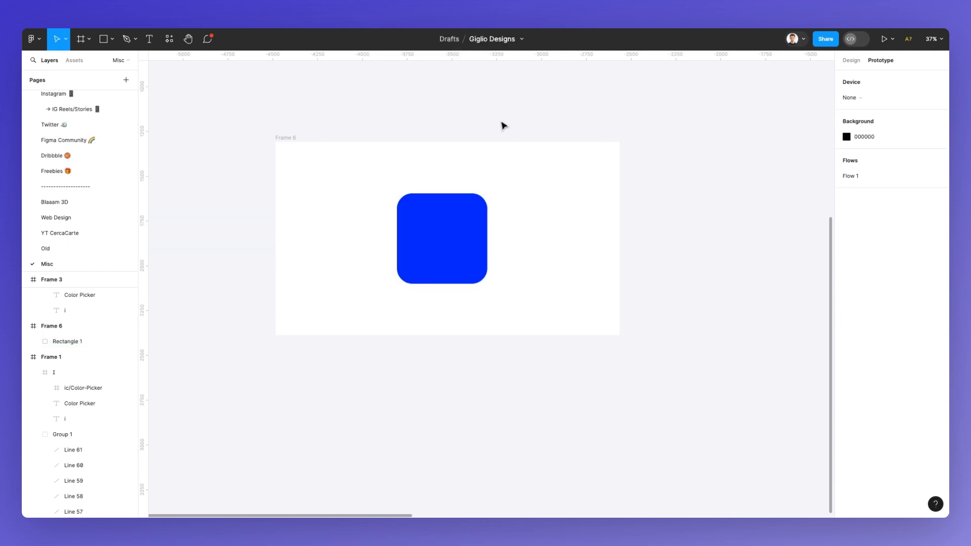
pyautogui.click(290, 145)
pyautogui.moveTo(290, 144); pyautogui.dragTo(299, 153)
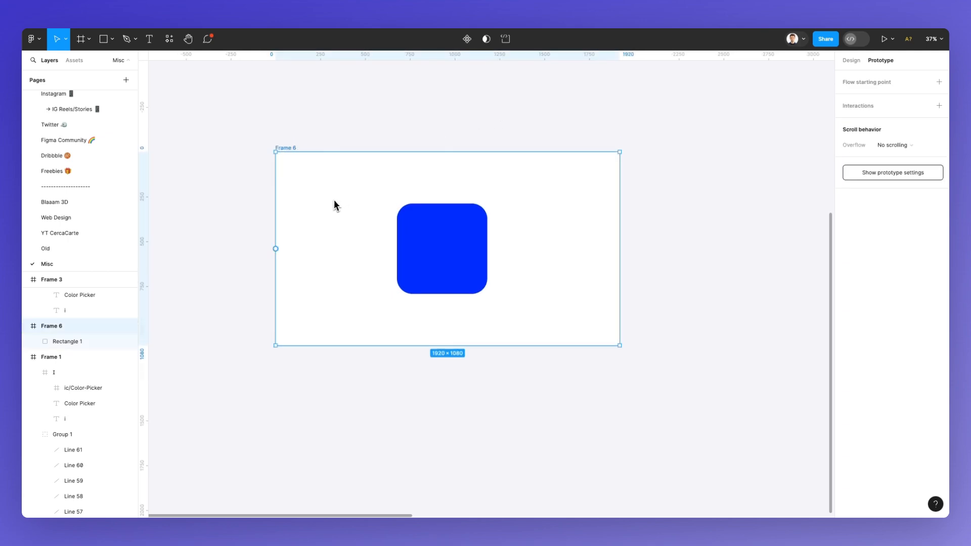
# Step: Duplicate Frame 6 and place the copy beside it on the right
pyautogui.moveTo(334, 205); pyautogui.dragTo(720, 199)
pyautogui.hscroll(3, 709, 200)
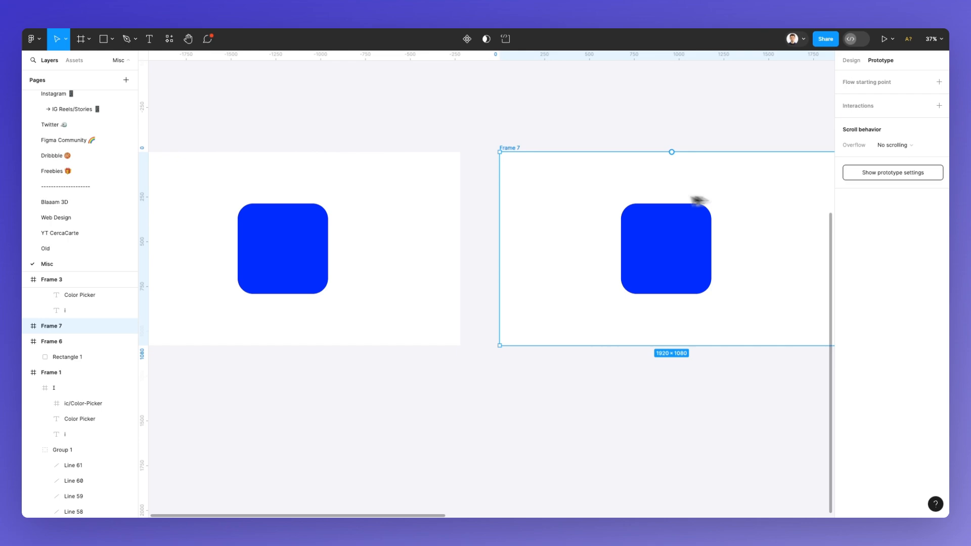
pyautogui.scroll(-2, 481, 111)
# Step: Change the fill of the square in Frame 7 to light blue 00C2FF
pyautogui.click(658, 235)
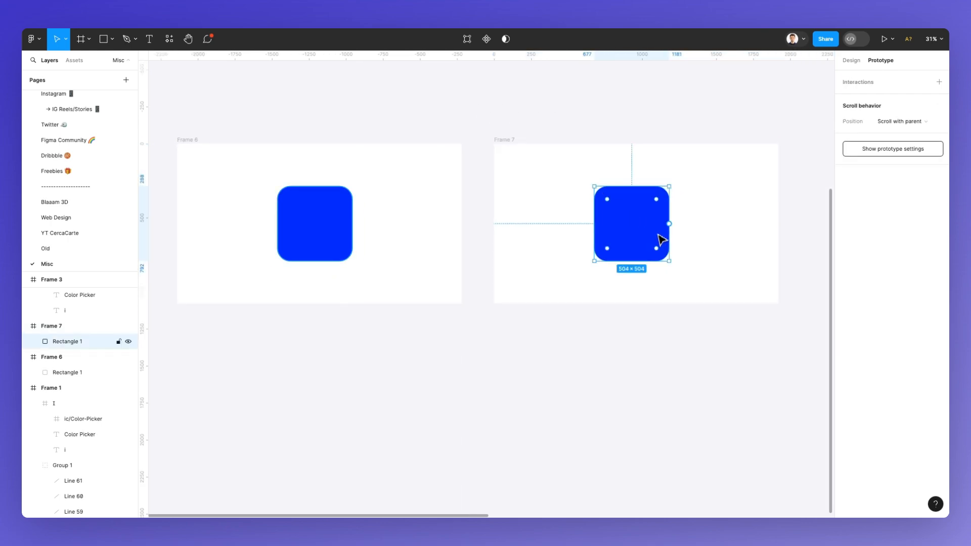
pyautogui.click(853, 62)
pyautogui.click(847, 273)
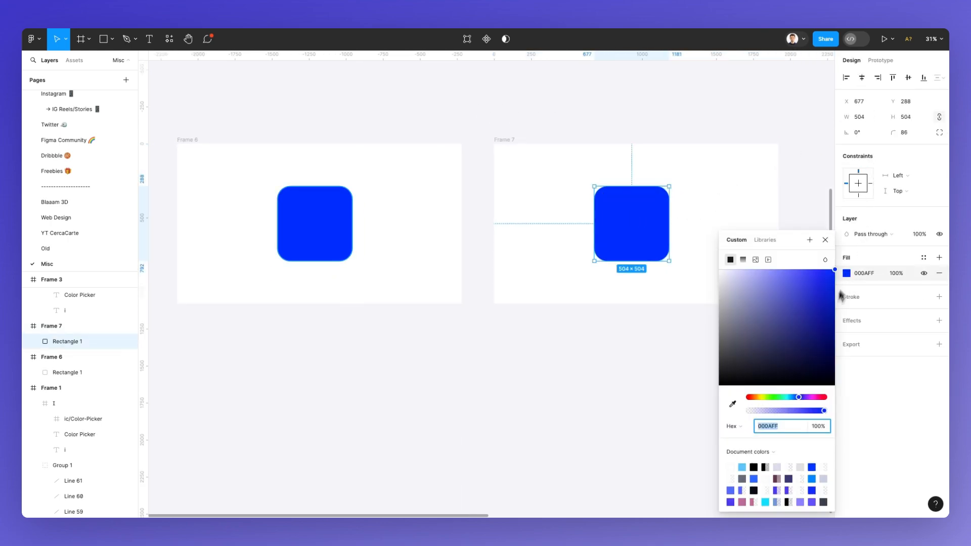
pyautogui.moveTo(801, 401); pyautogui.dragTo(793, 403)
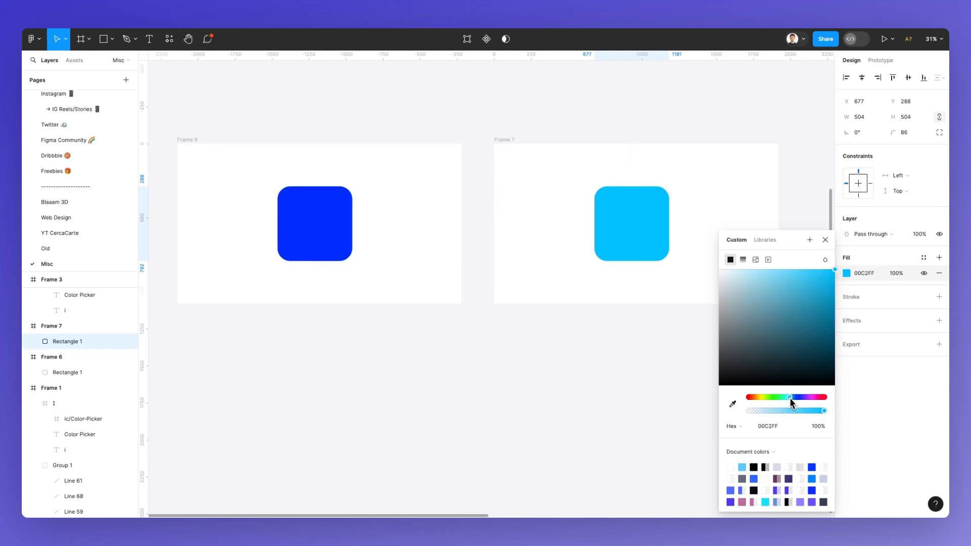
pyautogui.click(582, 377)
# Step: Connect the blue square in Frame 6 to Frame 7 with a prototype interaction, keeping the On click trigger
pyautogui.scroll(1, 540, 351)
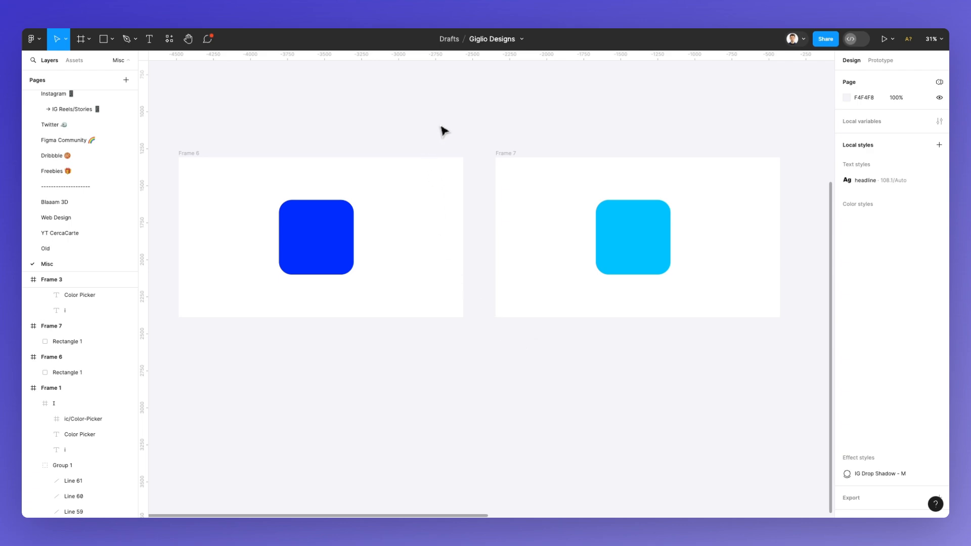
pyautogui.click(321, 246)
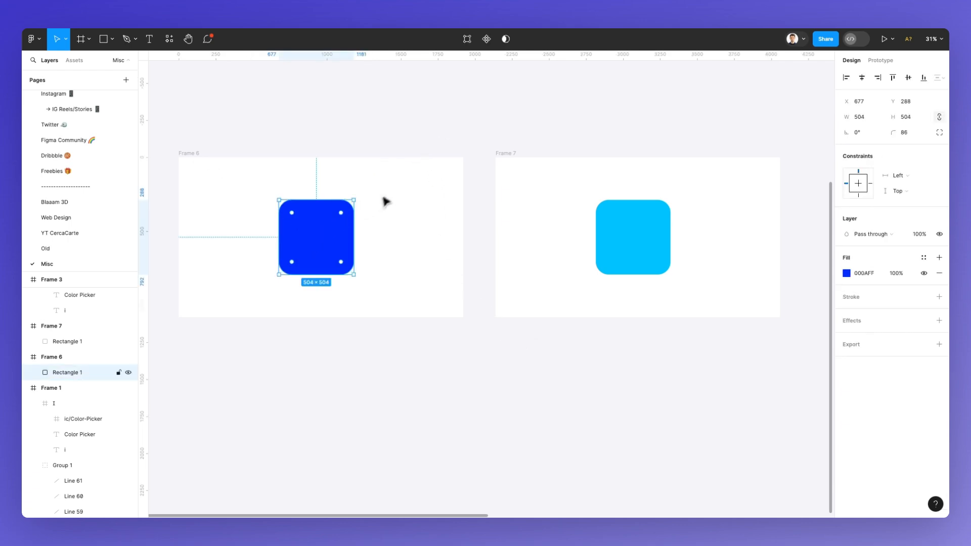
pyautogui.click(880, 60)
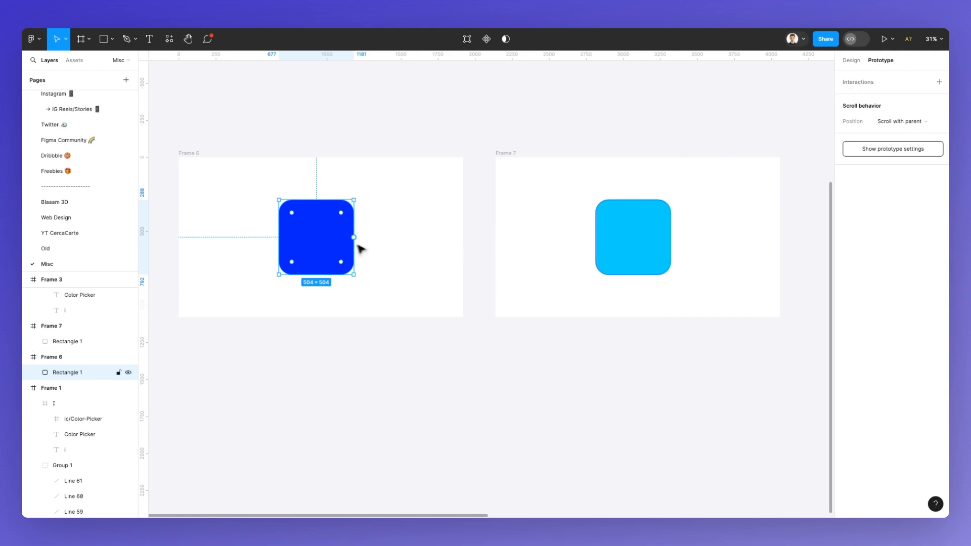
pyautogui.moveTo(354, 237); pyautogui.dragTo(597, 256)
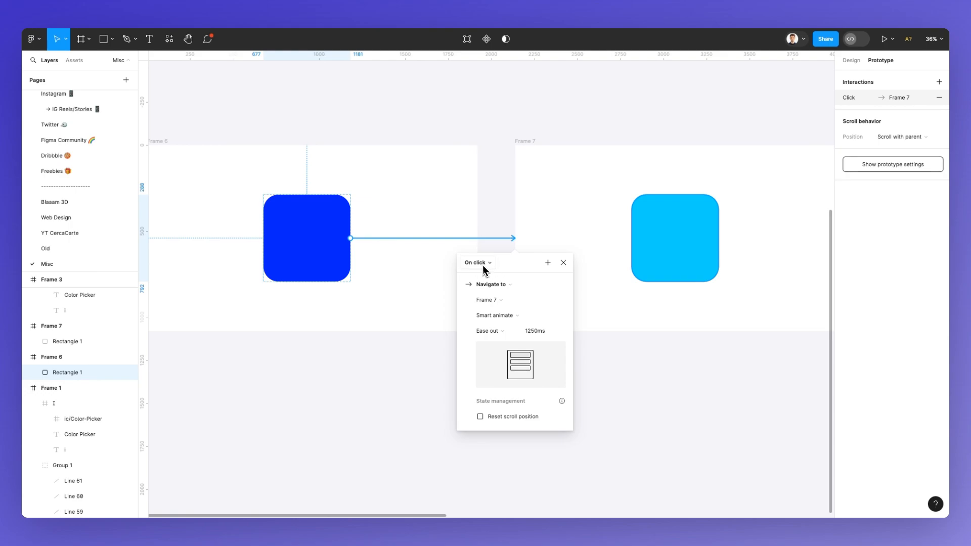
pyautogui.scroll(1, 455, 271)
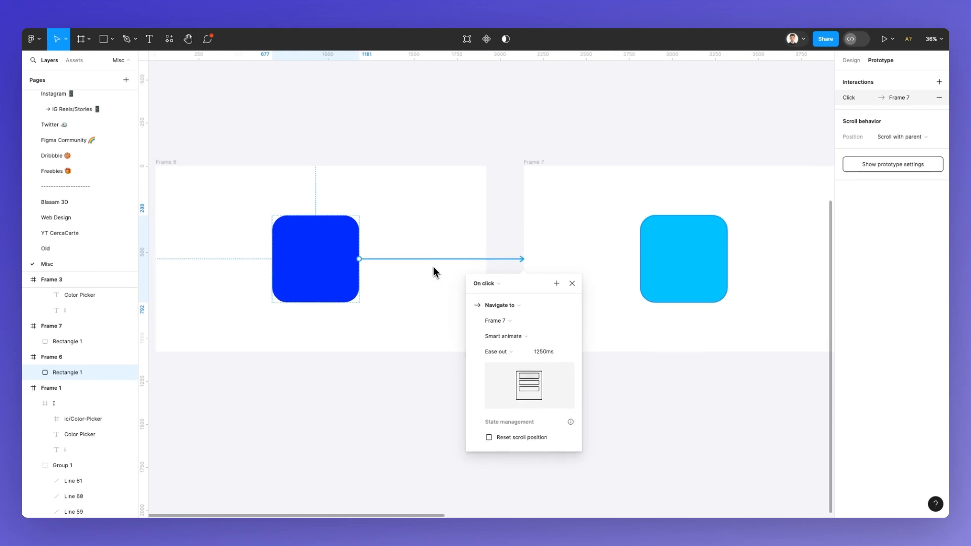
pyautogui.click(487, 284)
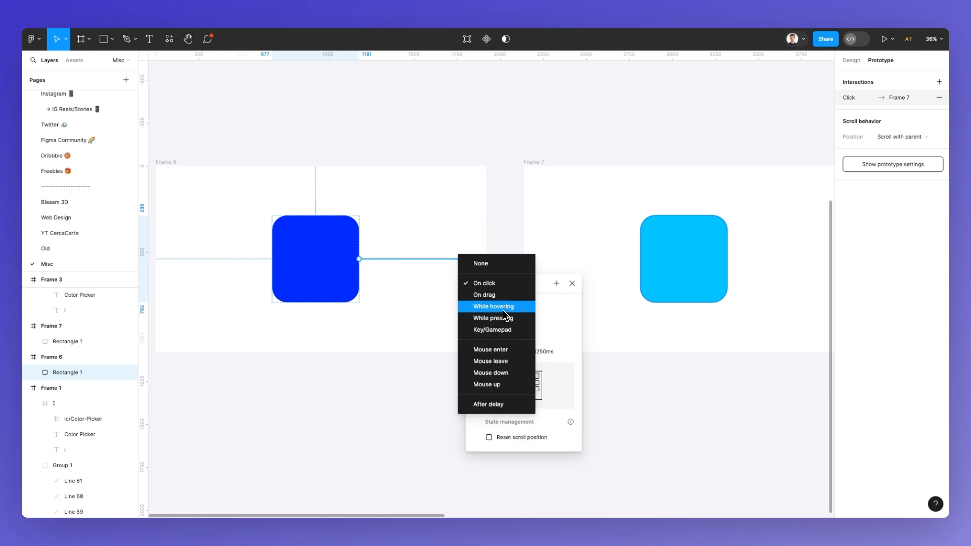
pyautogui.click(494, 285)
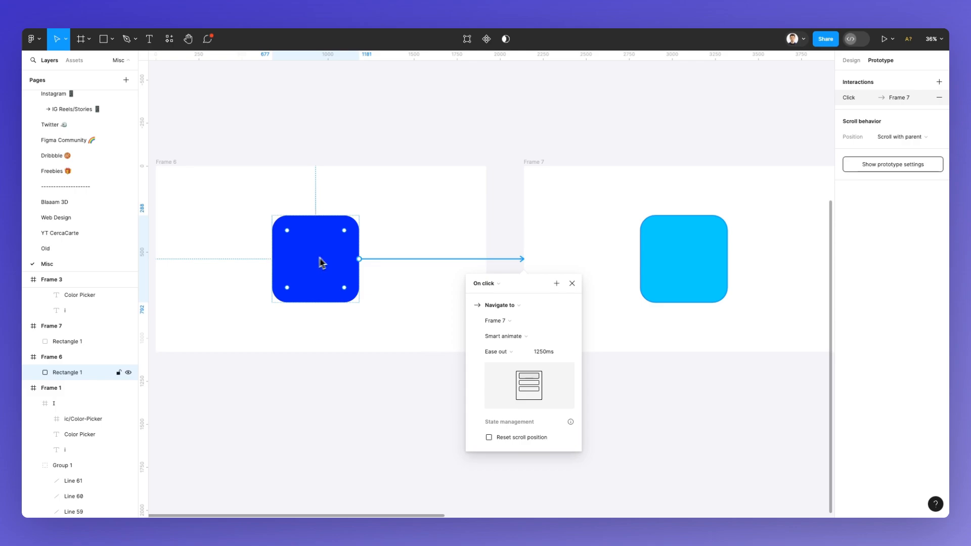
# Step: Try the While hovering trigger on the blue square's connection, and set it back to On click
pyautogui.hscroll(-2, 588, 243)
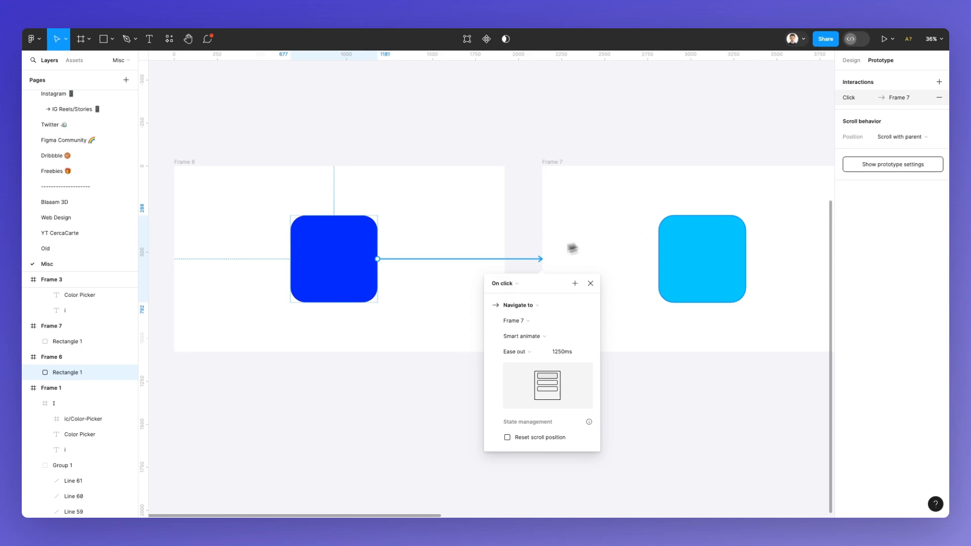
pyautogui.click(517, 284)
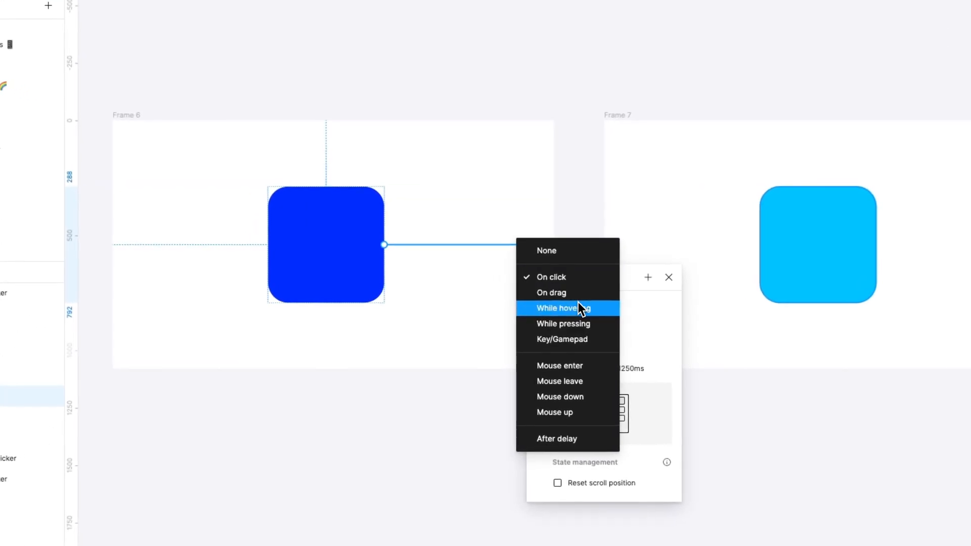
pyautogui.click(579, 306)
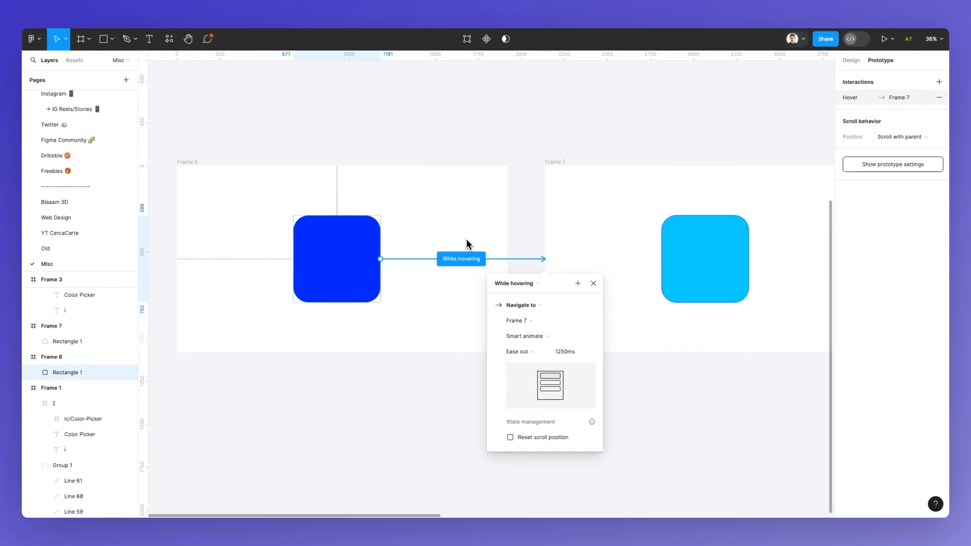
pyautogui.click(518, 281)
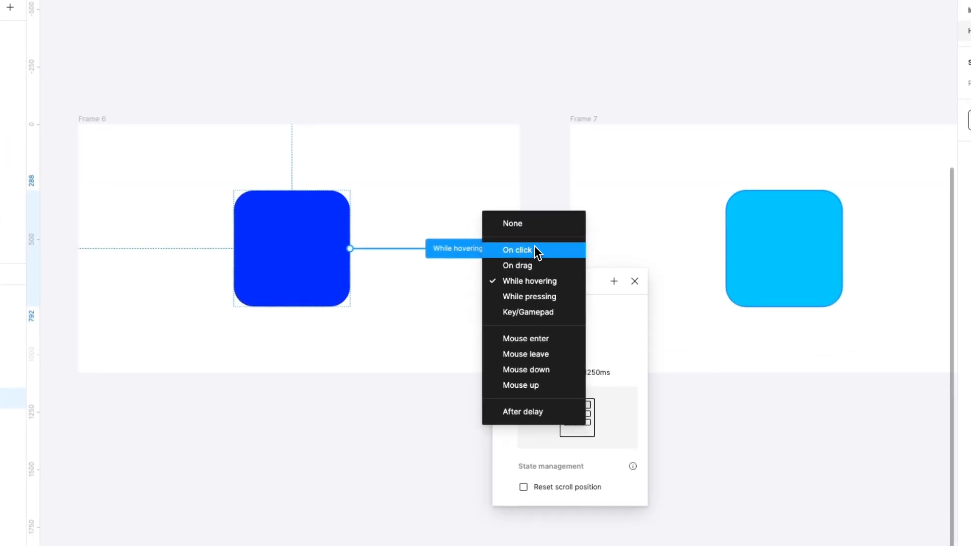
pyautogui.click(521, 260)
# Step: Add a flow starting point to Frame 6, keeping the default name Flow 2
pyautogui.scroll(-1, 446, 321)
pyautogui.hscroll(1, 445, 322)
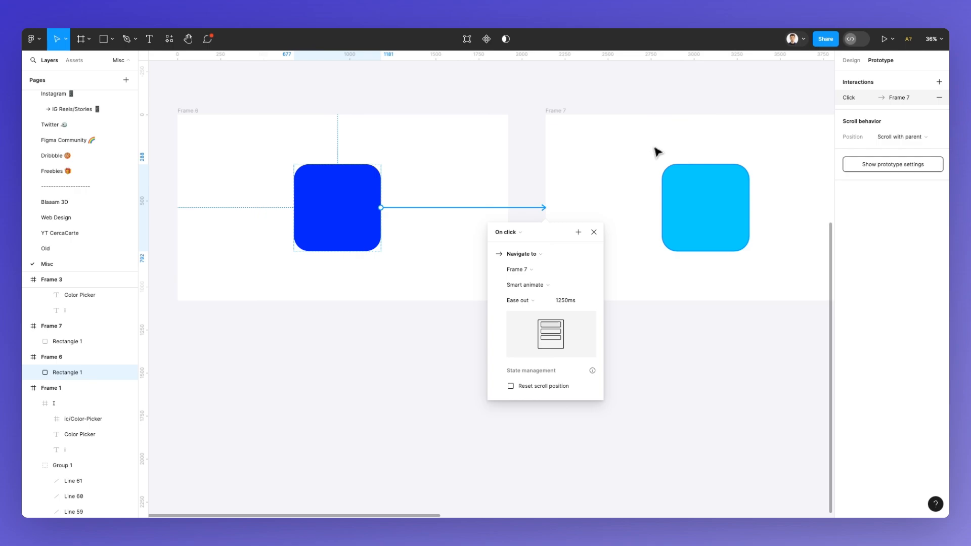
pyautogui.click(433, 174)
pyautogui.click(183, 111)
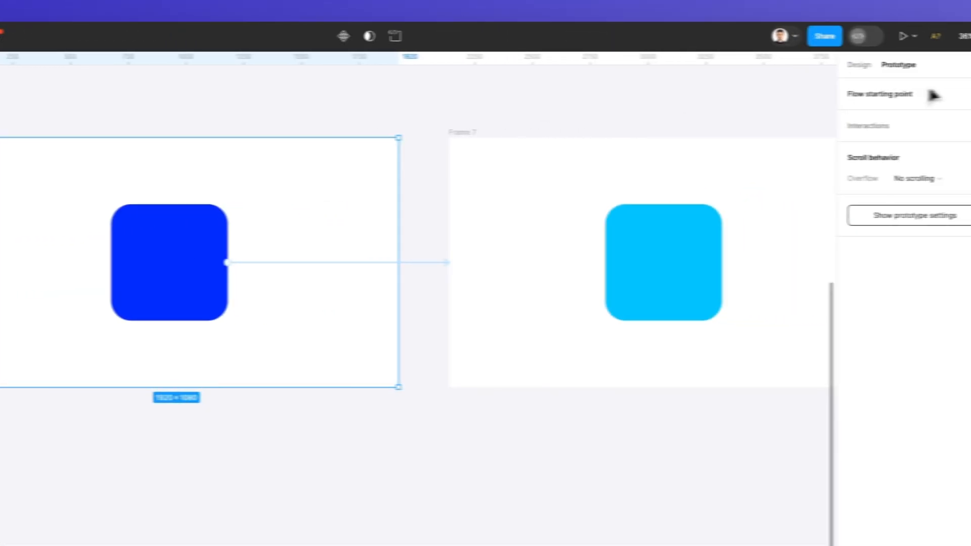
pyautogui.scroll(2, 589, 123)
pyautogui.hscroll(-3, 588, 124)
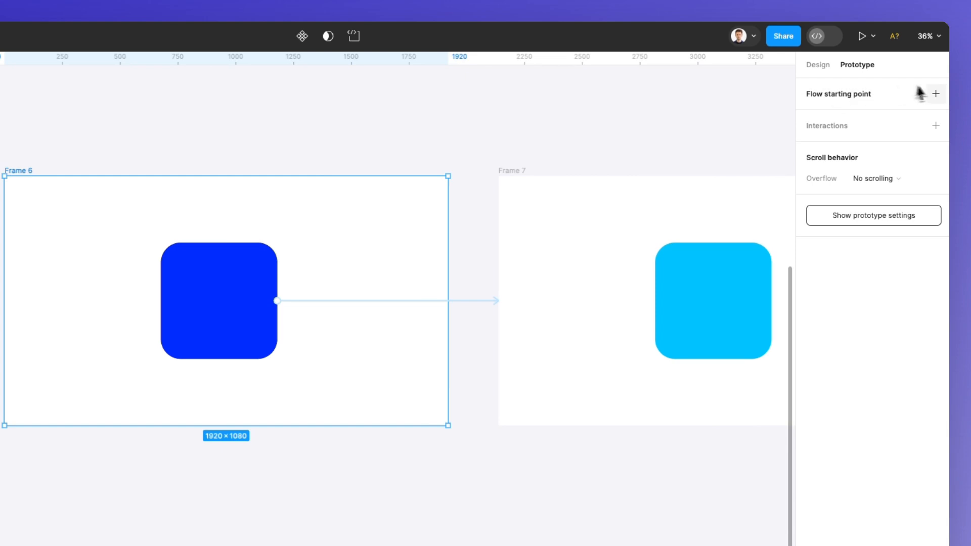
pyautogui.click(936, 95)
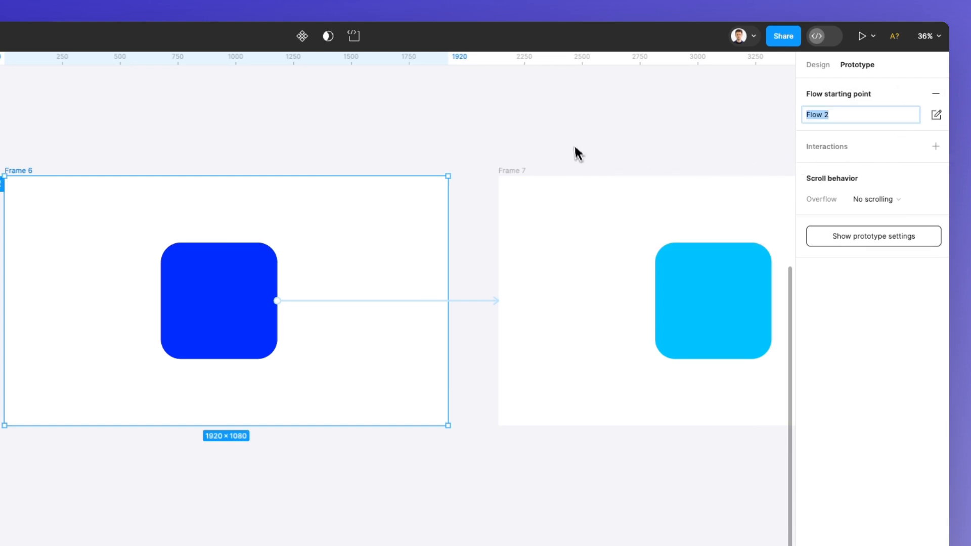
pyautogui.click(450, 171)
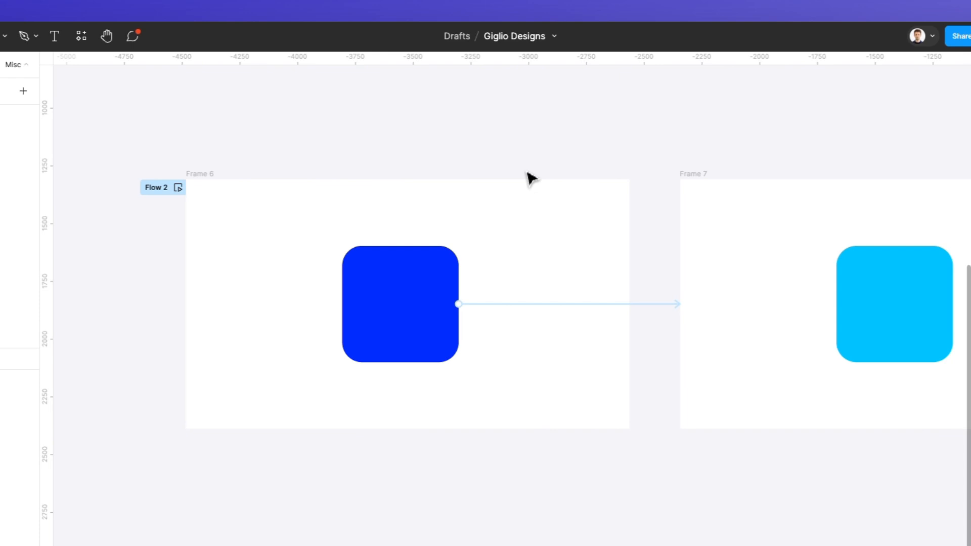
# Step: Preview Flow 2 from Frame 6, trigger the blue square's interaction, and close the preview
pyautogui.scroll(6, 448, 172)
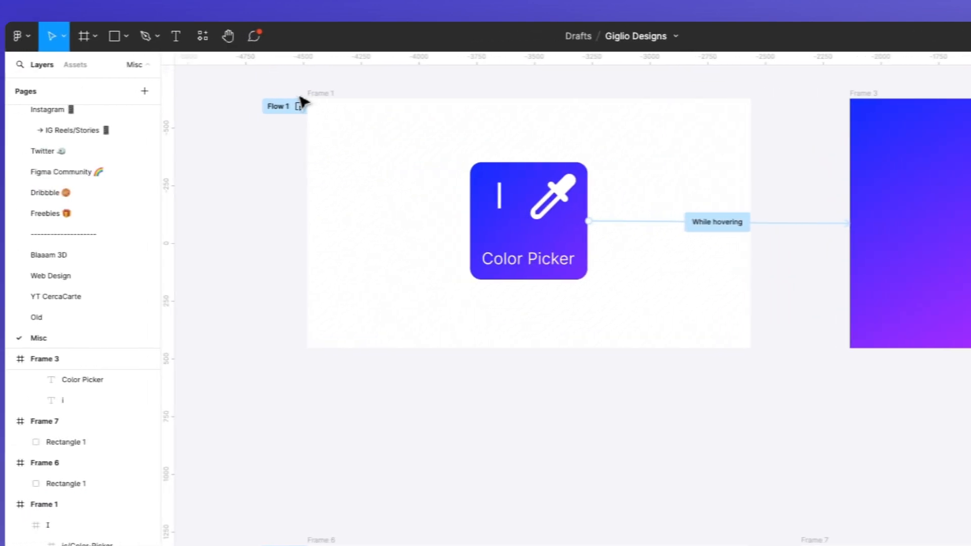
pyautogui.scroll(-5, 220, 223)
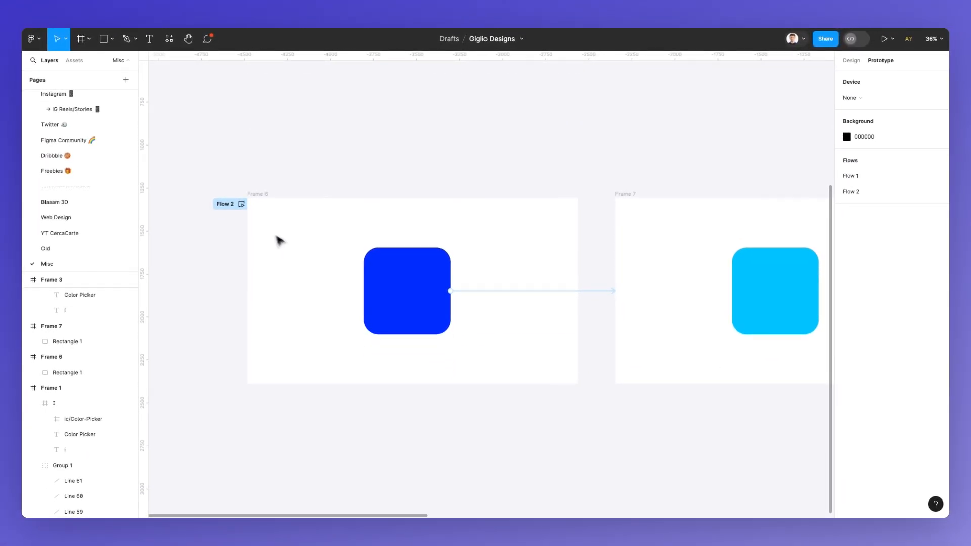
pyautogui.click(241, 206)
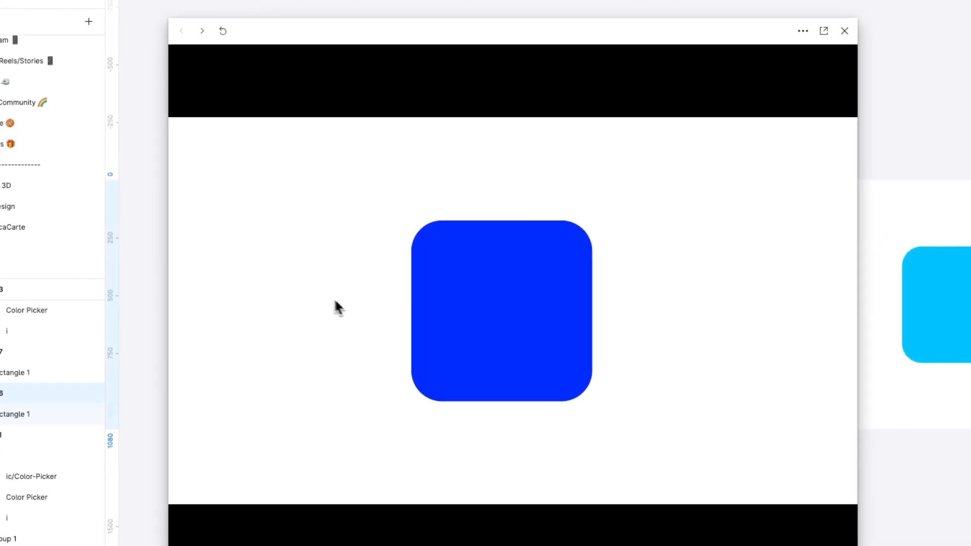
pyautogui.click(537, 330)
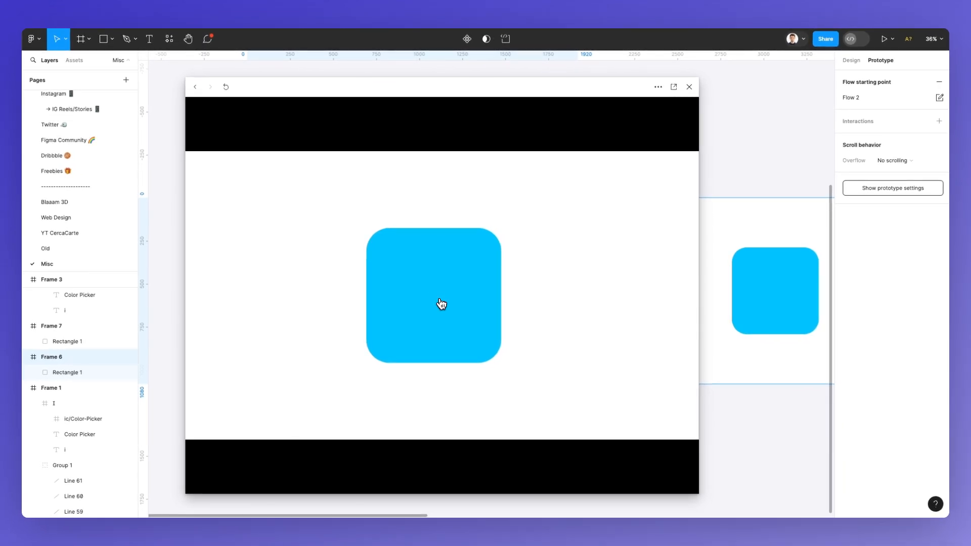
pyautogui.click(689, 87)
# Step: Select Frame 7 and show its design properties
pyautogui.scroll(-3, 685, 99)
pyautogui.hscroll(3, 685, 99)
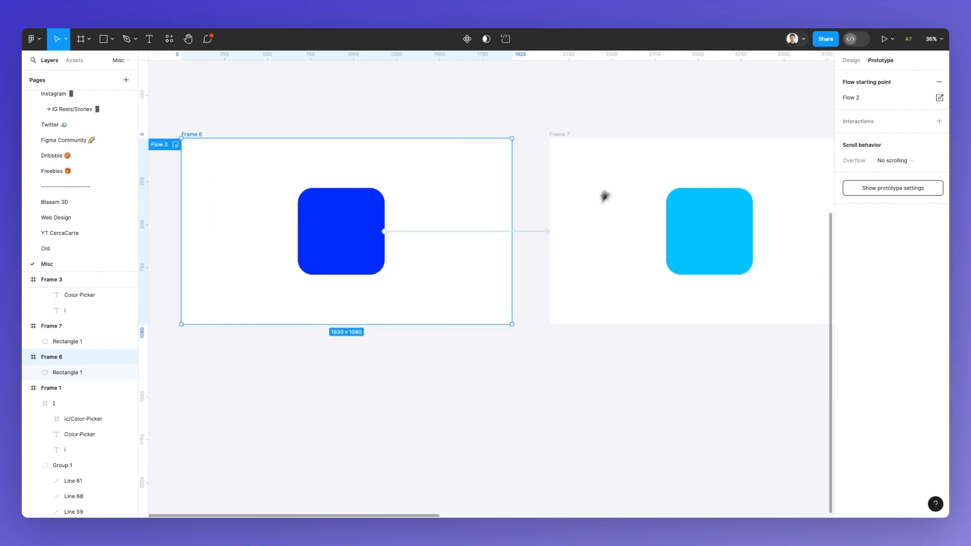
pyautogui.click(556, 142)
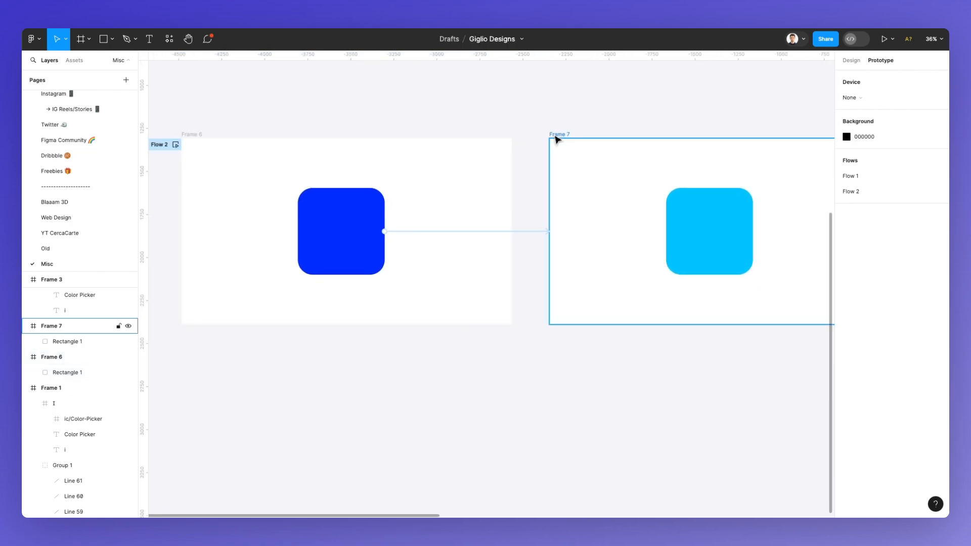
pyautogui.click(556, 139)
pyautogui.hscroll(3, 568, 147)
pyautogui.click(852, 60)
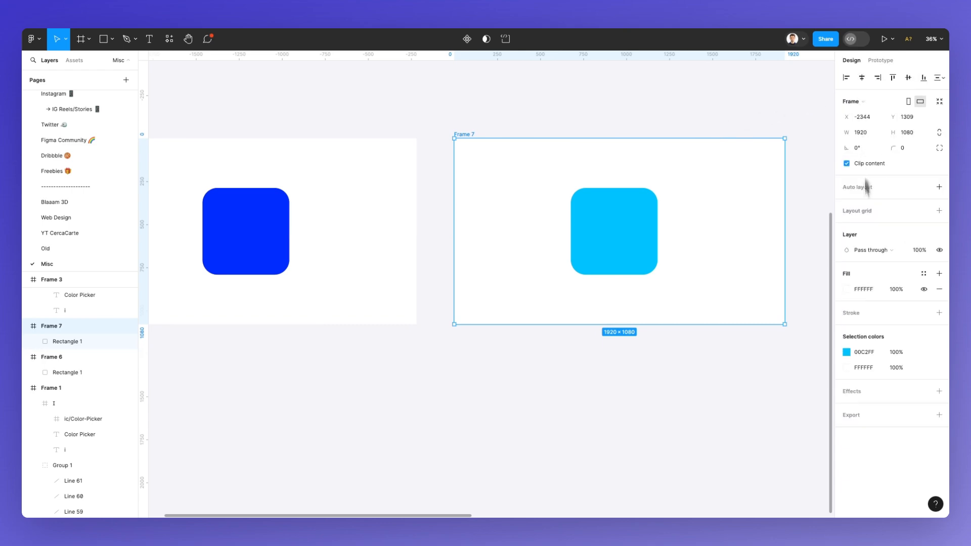
pyautogui.click(847, 351)
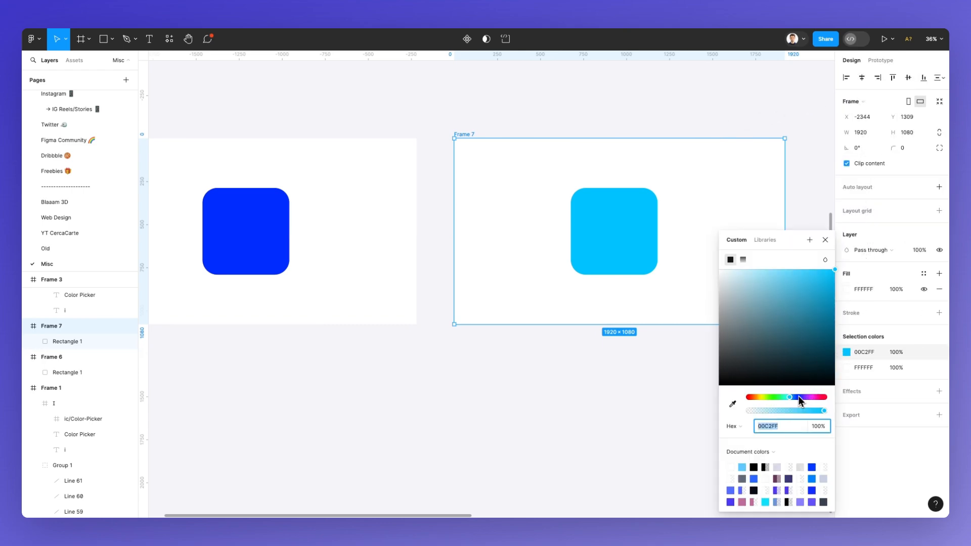
pyautogui.moveTo(799, 397); pyautogui.dragTo(800, 398)
pyautogui.press('super+z')
# Step: Change the background fill of Frame 7 to bright blue 0085FF
pyautogui.click(848, 291)
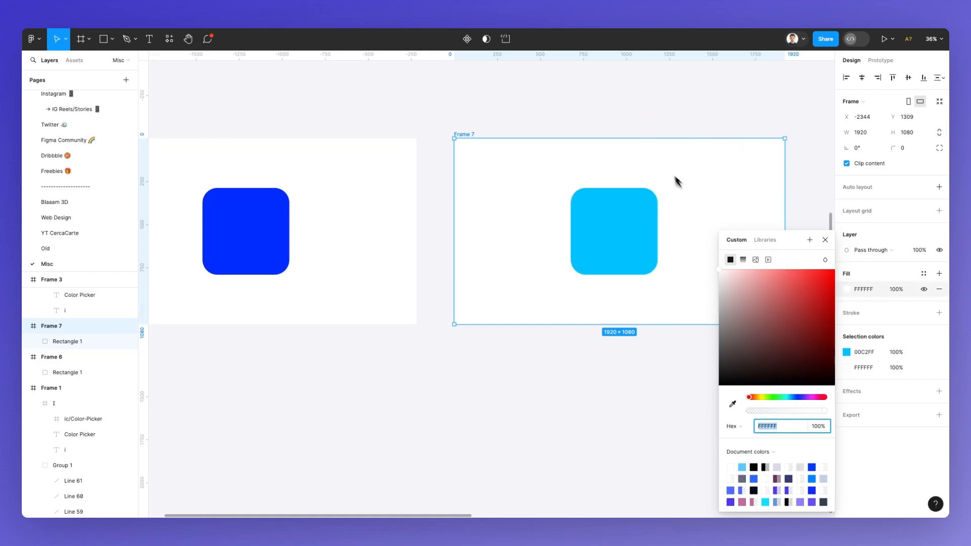
pyautogui.click(792, 397)
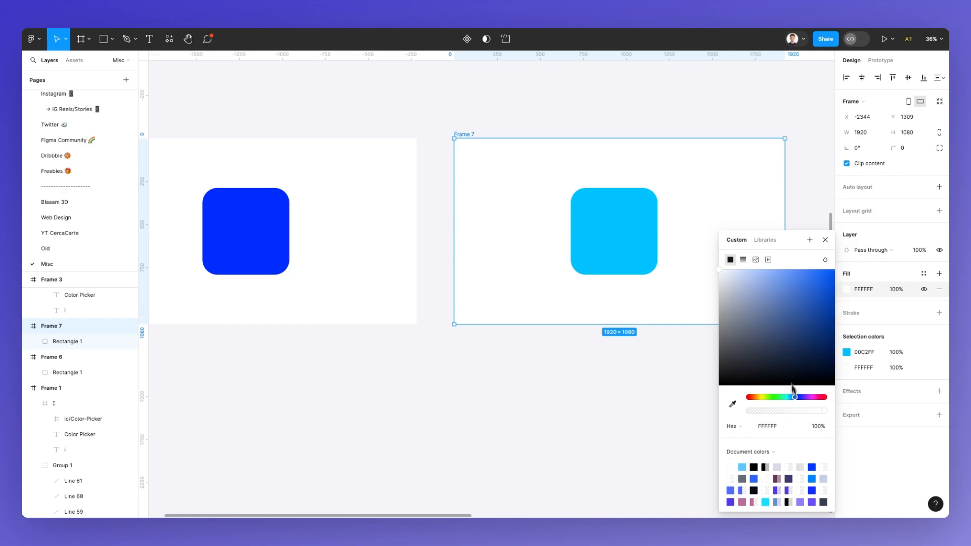
pyautogui.moveTo(792, 385); pyautogui.dragTo(845, 283)
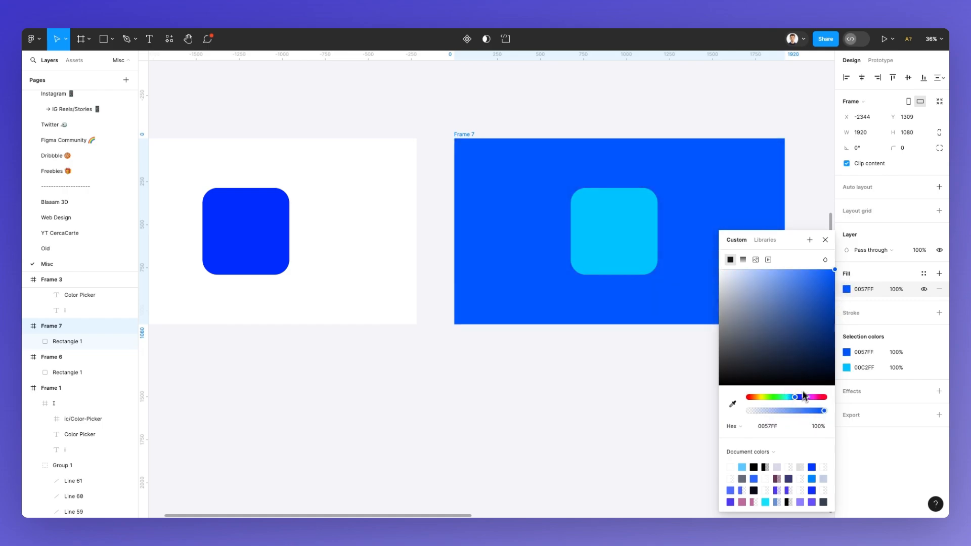
pyautogui.moveTo(798, 397); pyautogui.dragTo(794, 401)
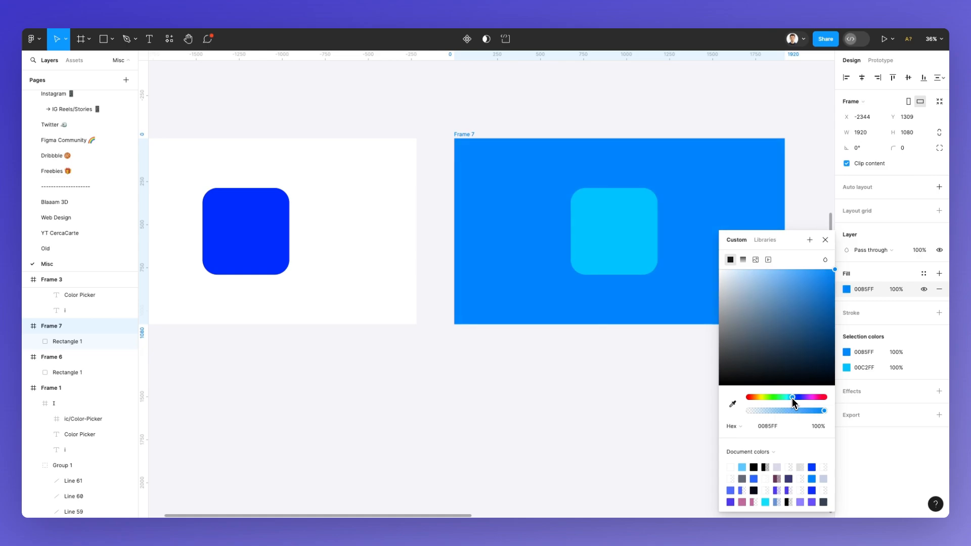
pyautogui.hscroll(-1, 468, 132)
pyautogui.click(464, 130)
# Step: Open the blue square's interaction with Frame 7 and examine its trigger, animation type and duration
pyautogui.click(67, 372)
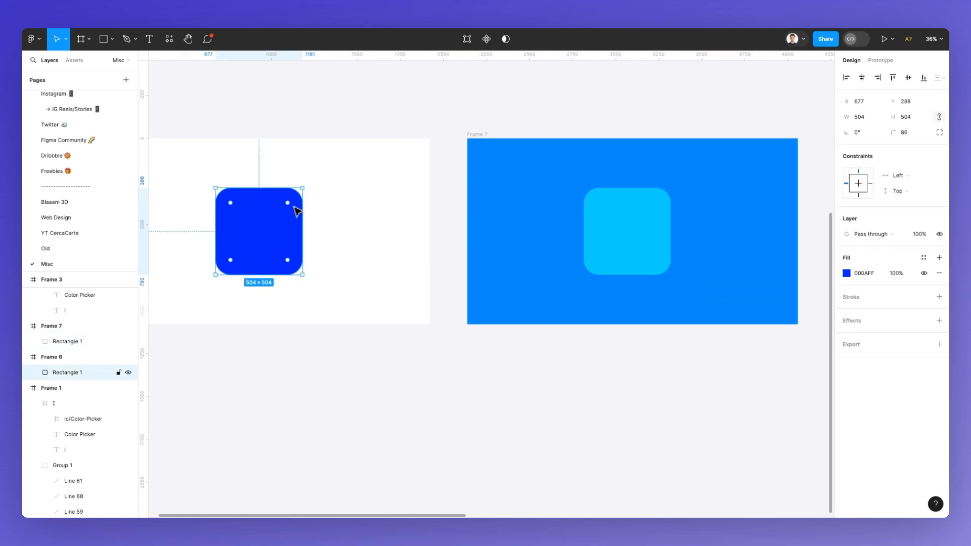
pyautogui.click(881, 60)
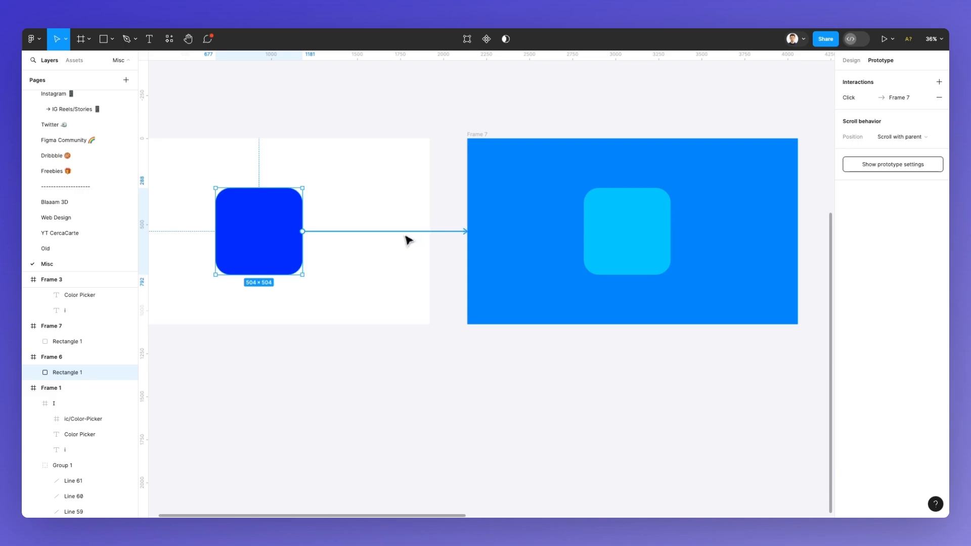
pyautogui.hscroll(-2, 407, 238)
pyautogui.click(459, 233)
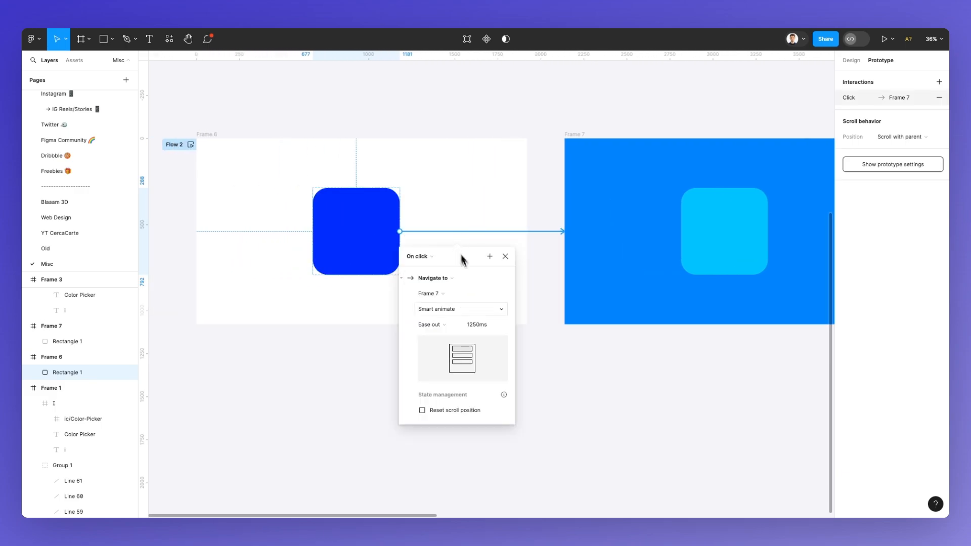
pyautogui.click(478, 328)
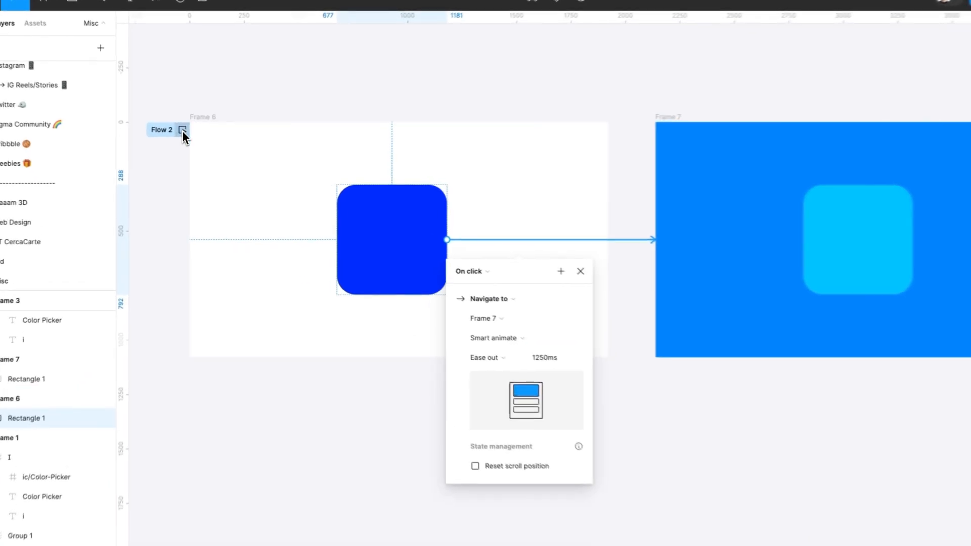
# Step: Replay the Flow 2 preview to test the transition to Frame 7's blue background, and close it
pyautogui.click(191, 145)
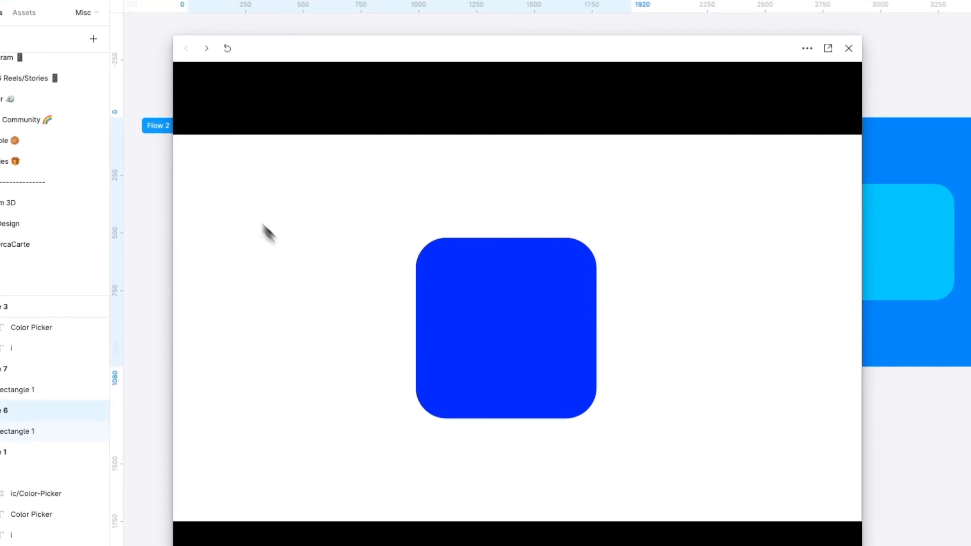
pyautogui.click(460, 346)
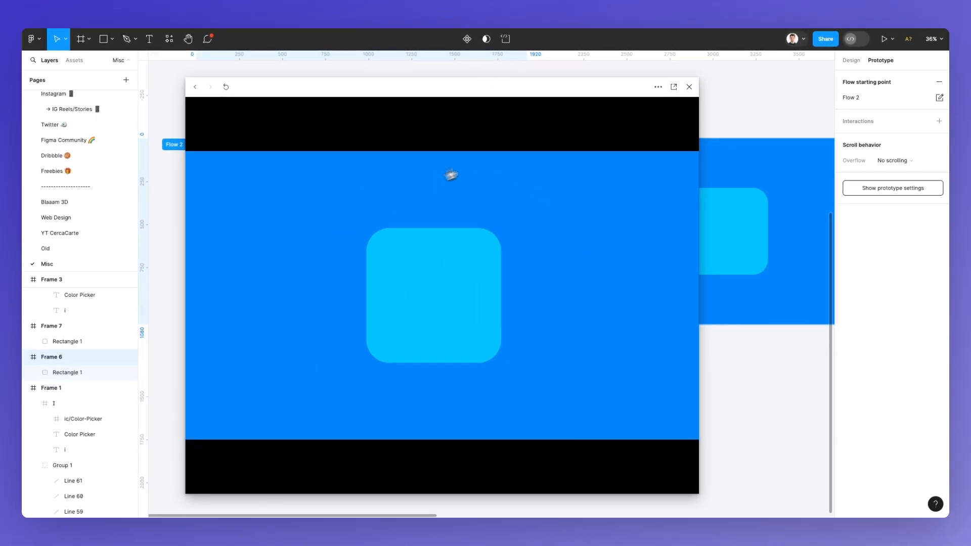
pyautogui.click(689, 89)
pyautogui.scroll(-5, 549, 200)
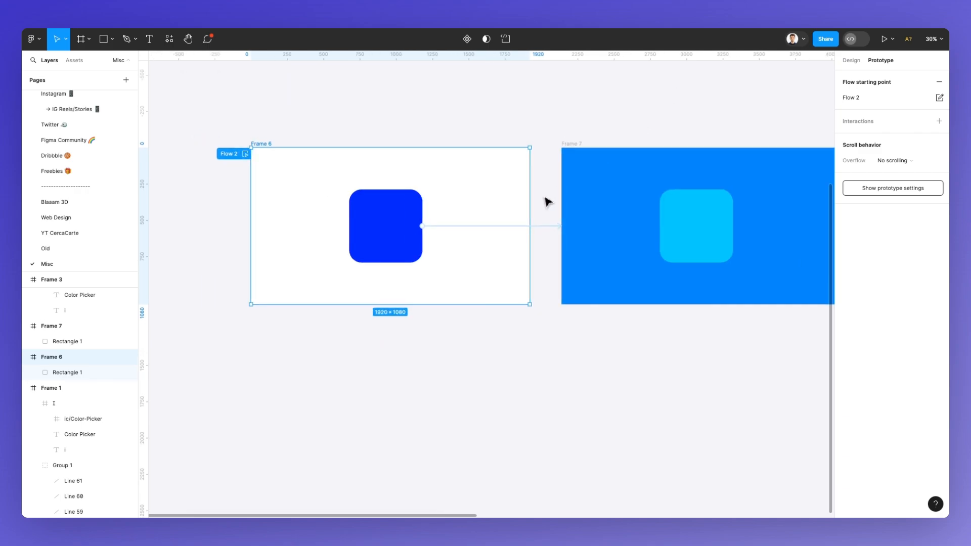
# Step: Copy the style of Frame 3's Color Picker card onto the rounded square in Frame 7
pyautogui.scroll(3, 548, 202)
pyautogui.hscroll(-2, 549, 201)
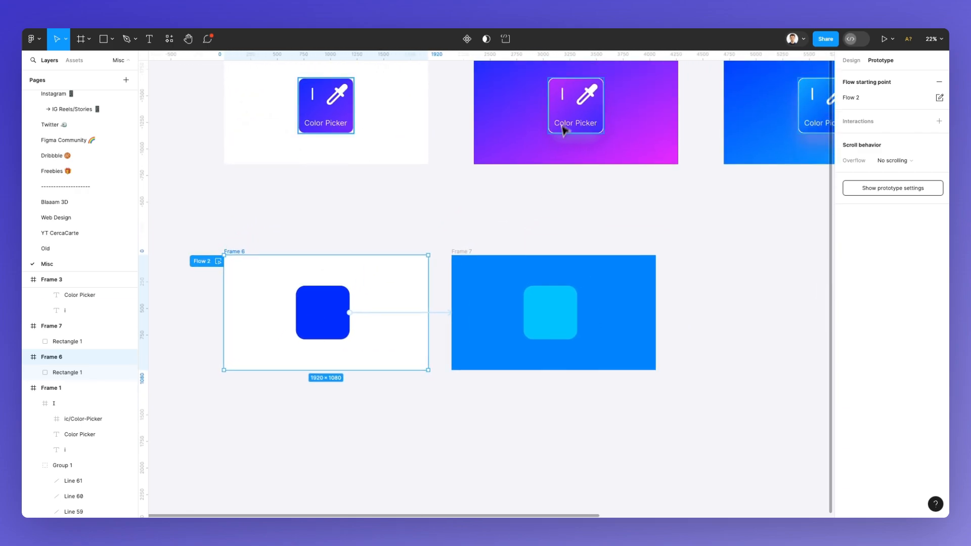
pyautogui.click(579, 115)
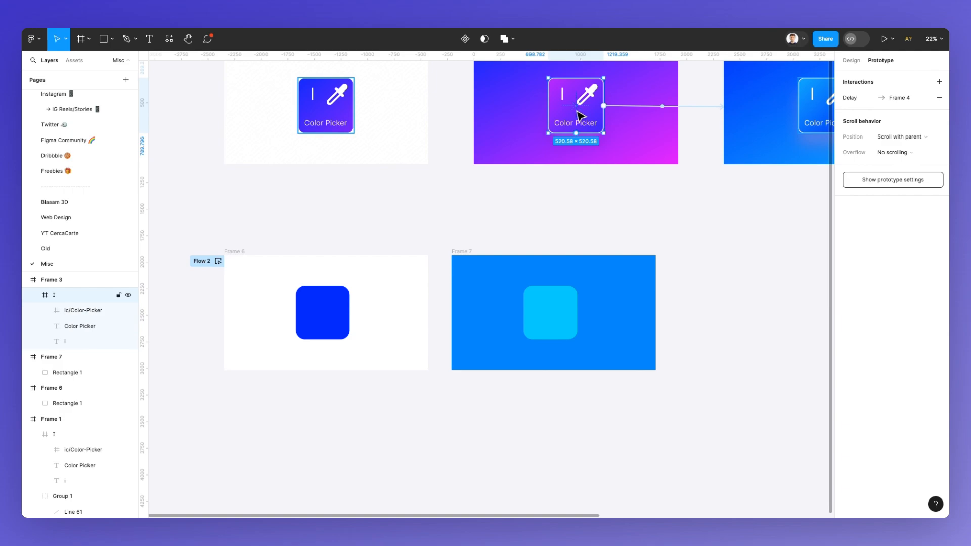
pyautogui.click(550, 308)
pyautogui.hotkey('ctrl', 'alt', 'v')
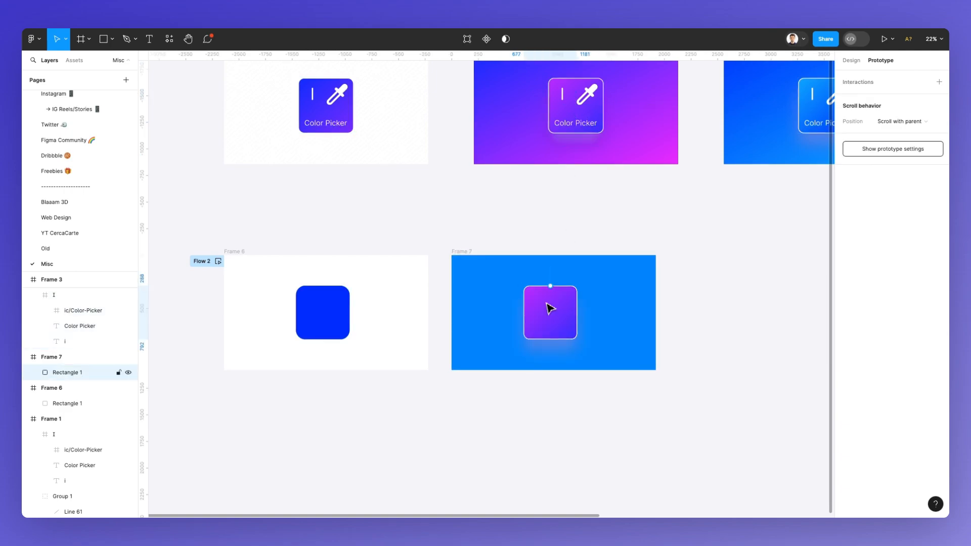
# Step: Apply Frame 3's blue-to-magenta gradient background to Frame 7 by copying its properties
pyautogui.click(512, 78)
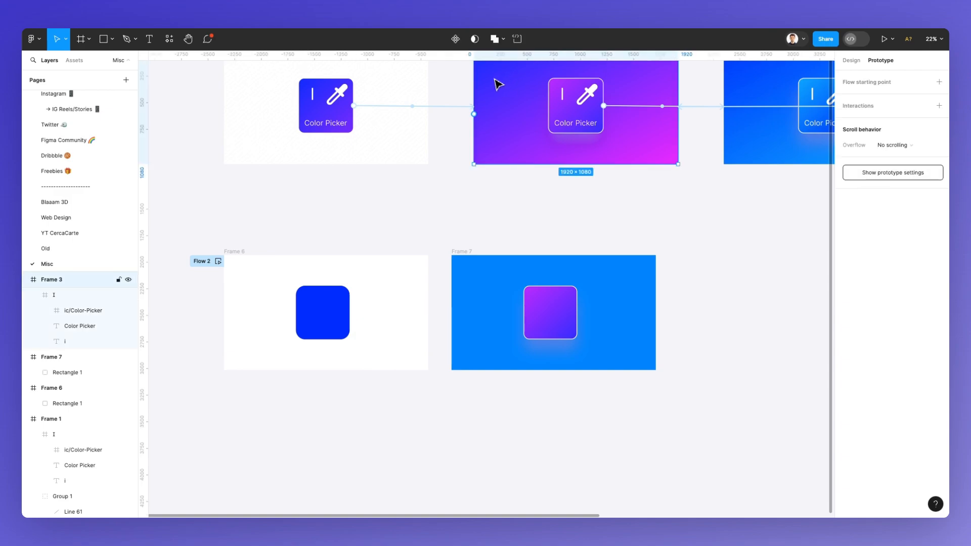
pyautogui.click(493, 284)
pyautogui.hotkey('ctrl', 'alt', 'v')
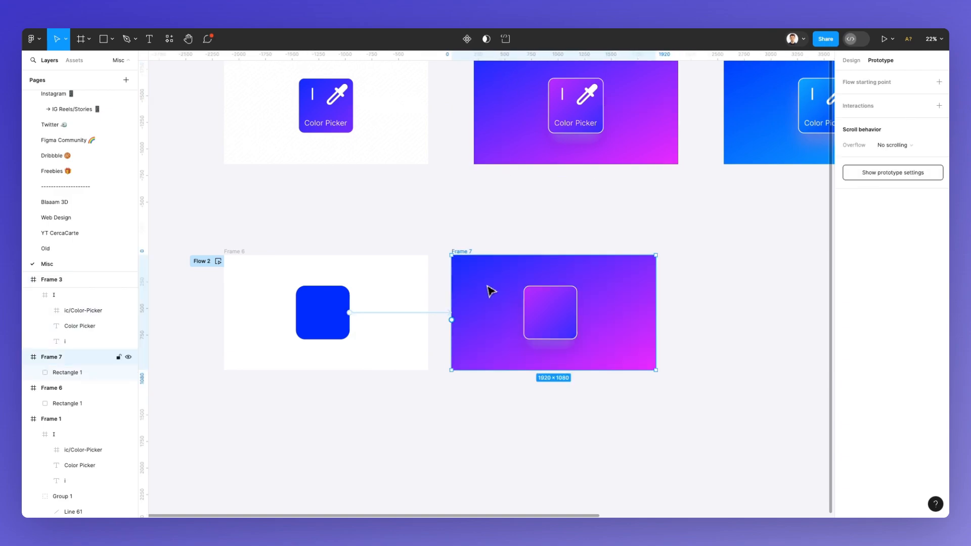
# Step: Copy the style of Frame 1's Color Picker card onto the rounded square in Frame 6
pyautogui.click(340, 111)
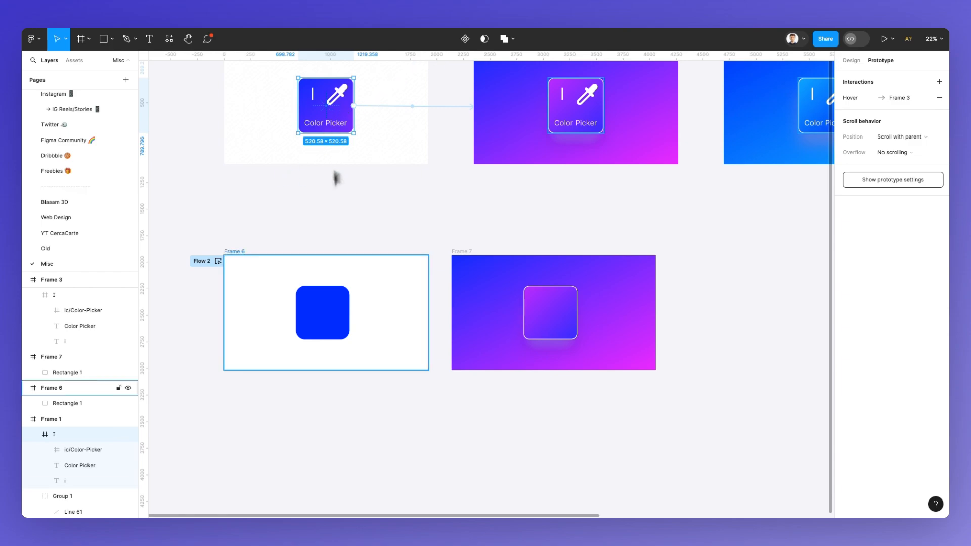
pyautogui.click(334, 295)
pyautogui.hotkey('ctrl', 'alt', 'v')
pyautogui.scroll(-2, 333, 296)
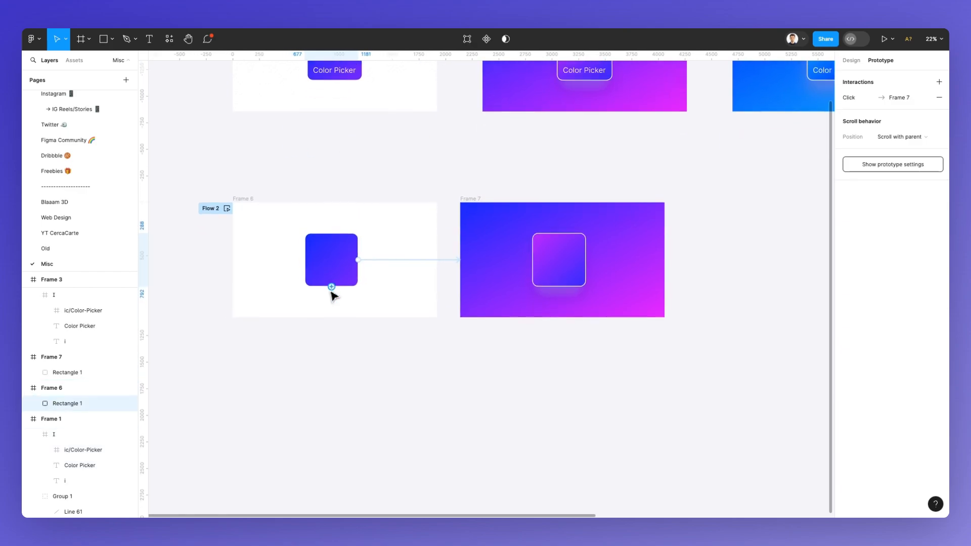
pyautogui.keyDown('ctrl'); pyautogui.scroll(3, 349, 254); pyautogui.keyUp('ctrl')
pyautogui.click(383, 161)
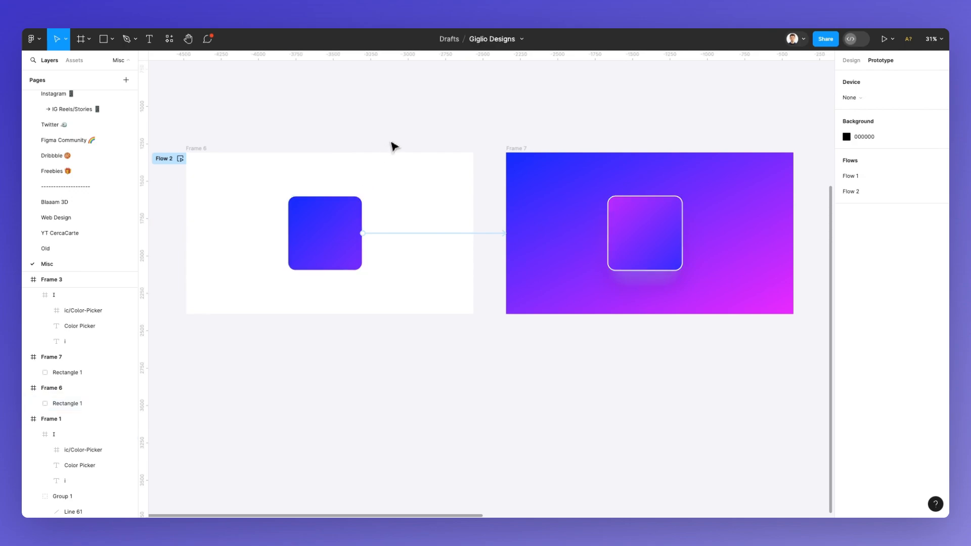
# Step: Play the Flow 2 preview from Frame 6, trigger the square's transition to Frame 7, and close it
pyautogui.hotkey('ctrl', '\\')
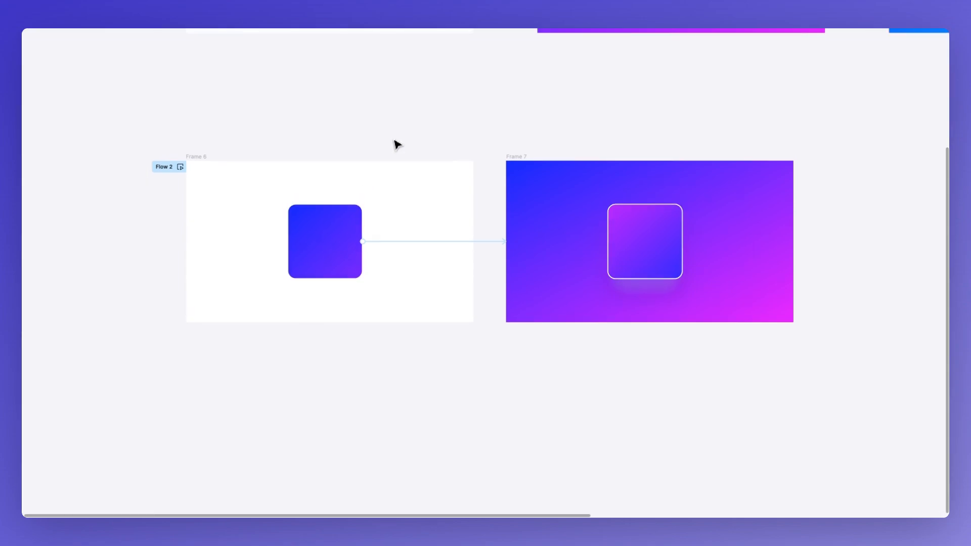
pyautogui.hotkey('ctrl', '\\')
pyautogui.scroll(1, 397, 146)
pyautogui.click(183, 167)
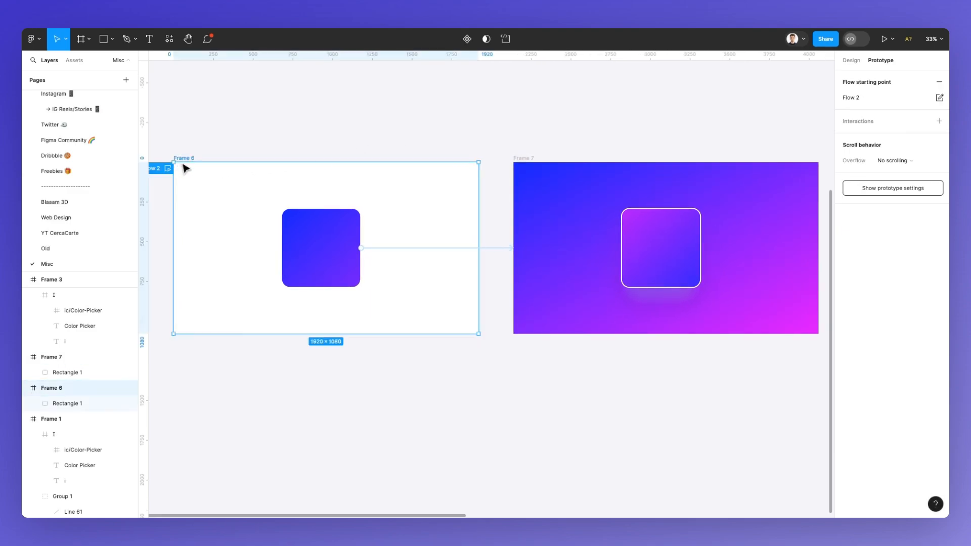
pyautogui.hscroll(-2, 331, 164)
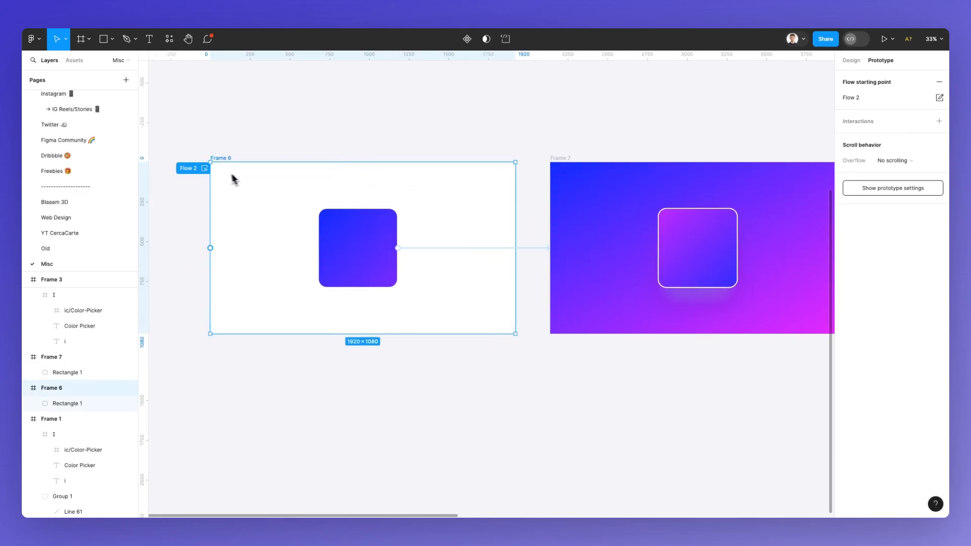
pyautogui.click(205, 171)
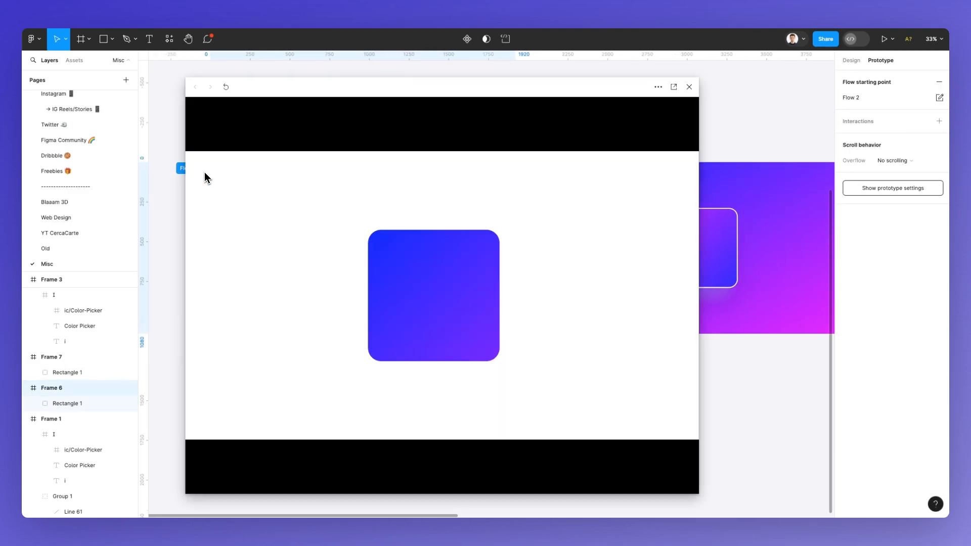
pyautogui.click(466, 307)
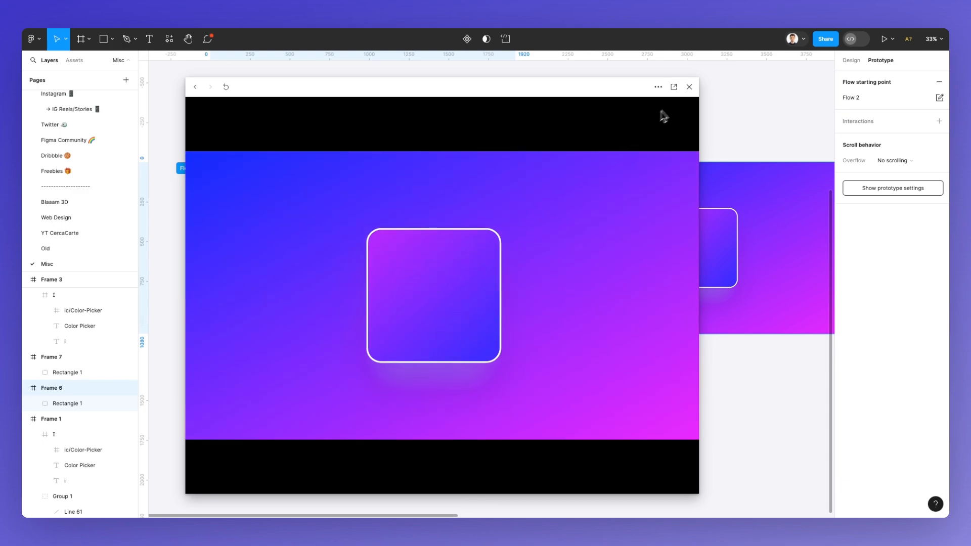
pyautogui.click(689, 87)
# Step: Play the Flow 1 preview of the Color Picker card, test its interaction, and close it
pyautogui.scroll(-3, 581, 137)
pyautogui.scroll(3, 535, 156)
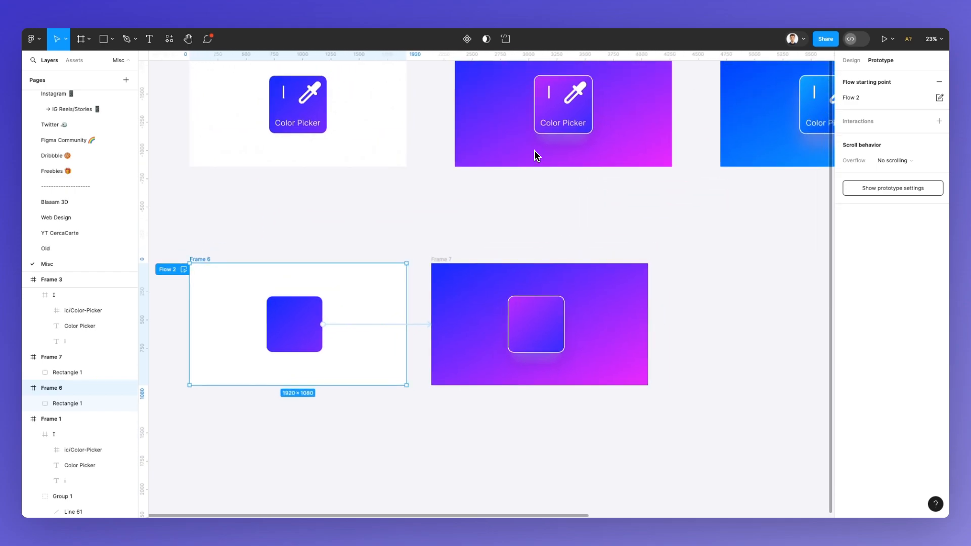
pyautogui.scroll(-2, 535, 156)
pyautogui.scroll(-1, 538, 156)
pyautogui.click(321, 95)
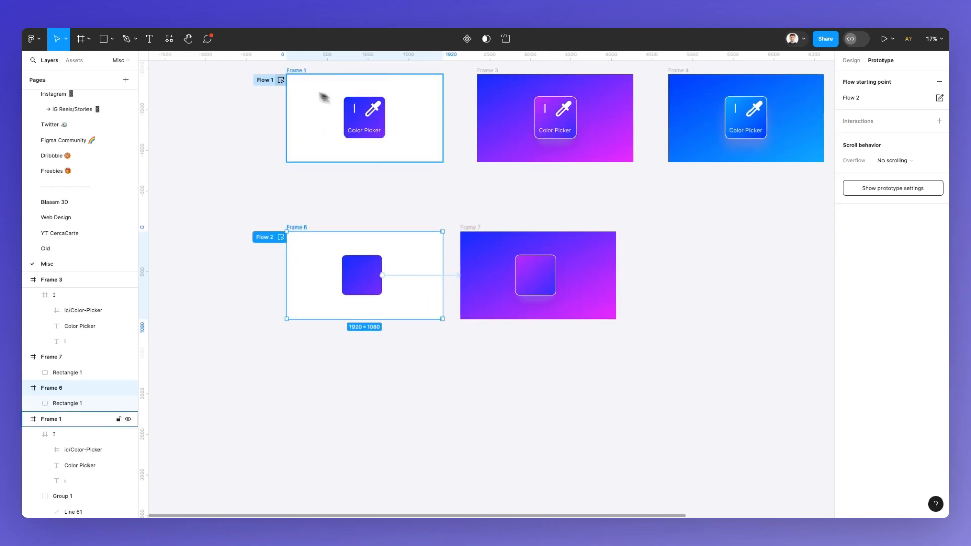
pyautogui.click(280, 81)
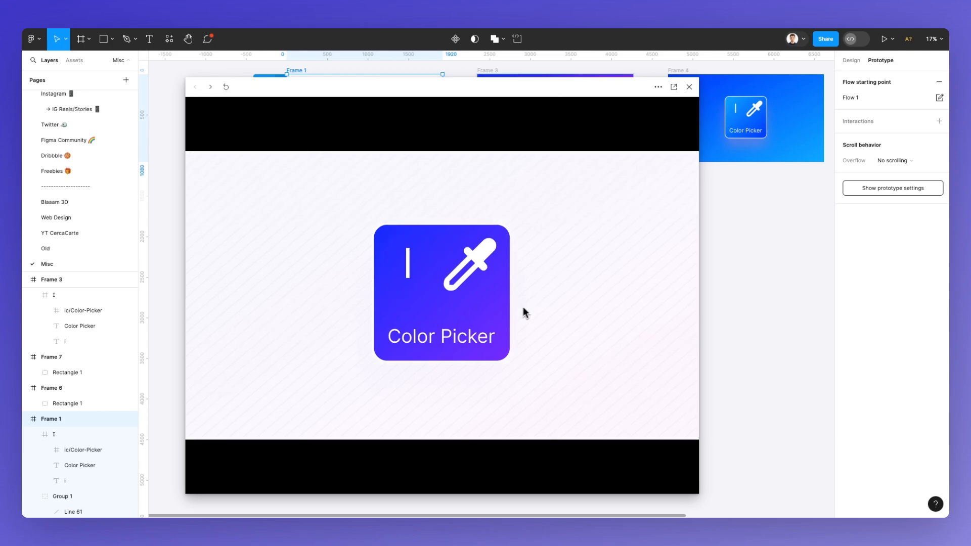
pyautogui.click(499, 303)
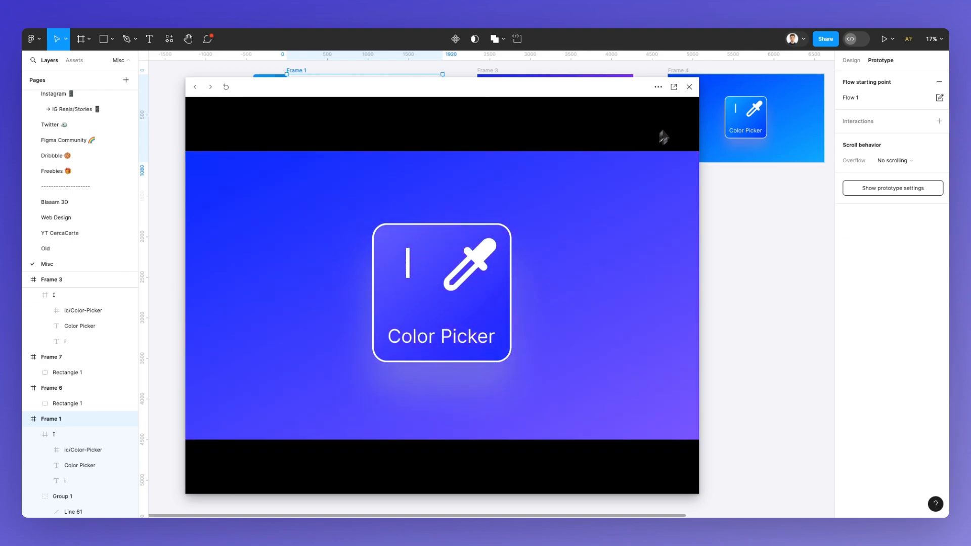
pyautogui.click(689, 87)
pyautogui.hscroll(1, 551, 260)
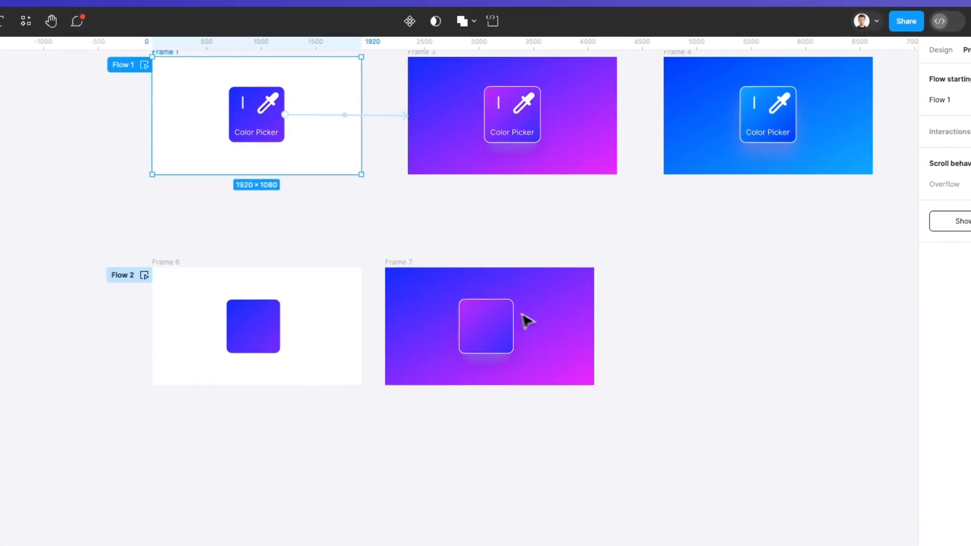
# Step: Duplicate Frame 7 and place the copy to its right in the same row
pyautogui.click(397, 262)
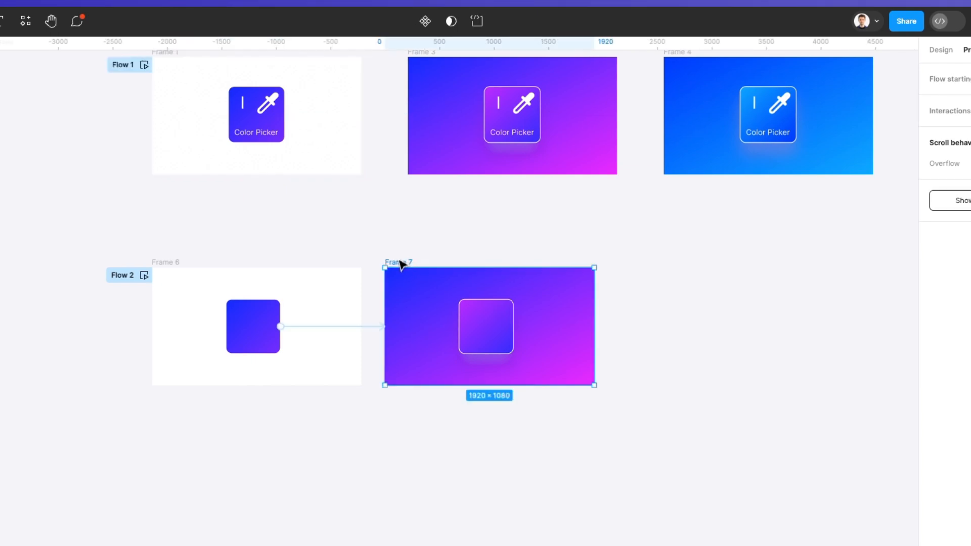
pyautogui.moveTo(428, 293); pyautogui.dragTo(670, 287)
pyautogui.scroll(5, 630, 315)
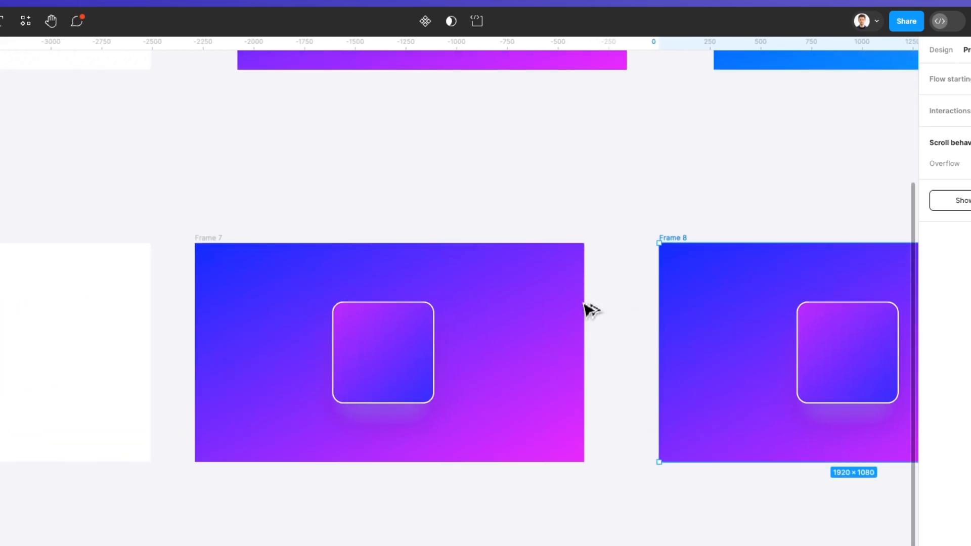
pyautogui.hscroll(2, 586, 310)
# Step: Connect Frame 7's square to Frame 8 with a prototype interaction triggered After delay
pyautogui.click(317, 295)
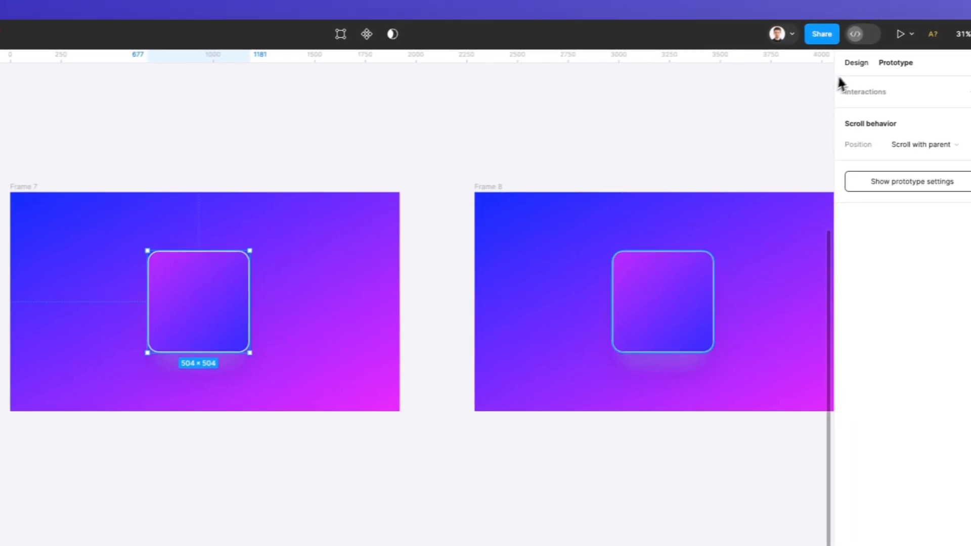
pyautogui.click(940, 49)
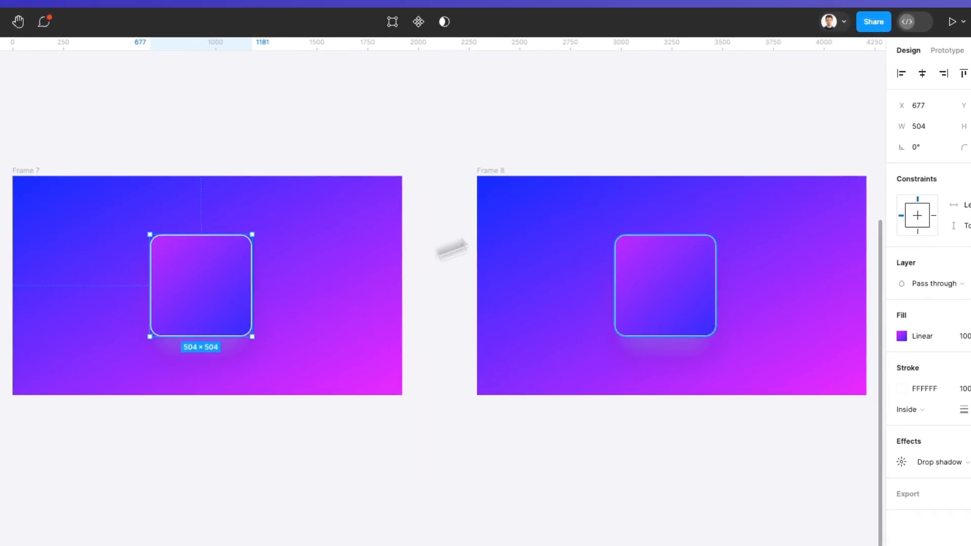
pyautogui.click(944, 51)
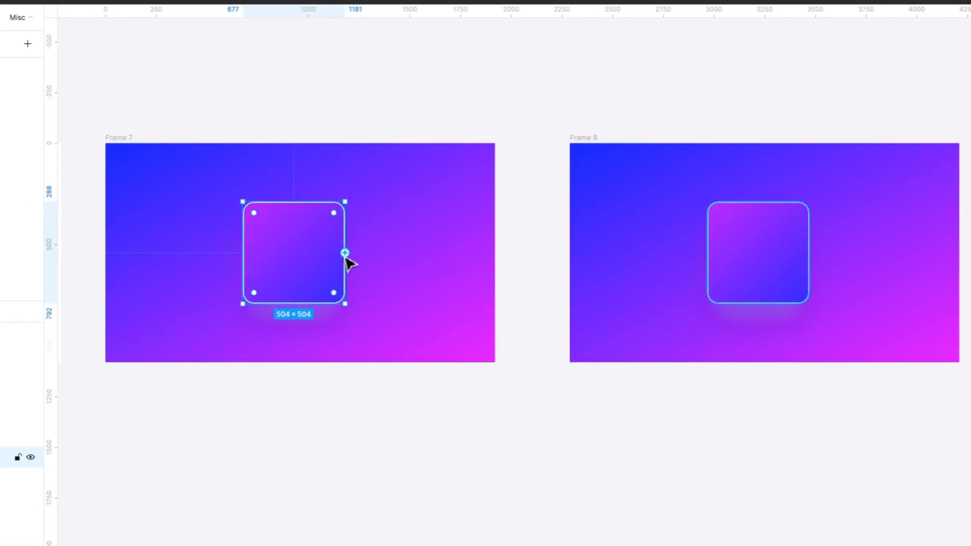
pyautogui.moveTo(316, 260); pyautogui.dragTo(633, 248)
pyautogui.click(539, 285)
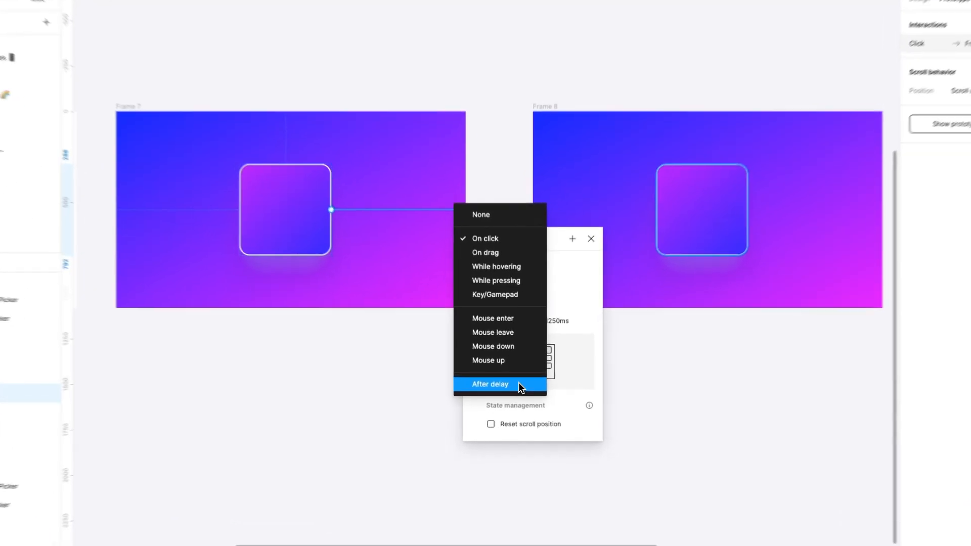
pyautogui.click(520, 385)
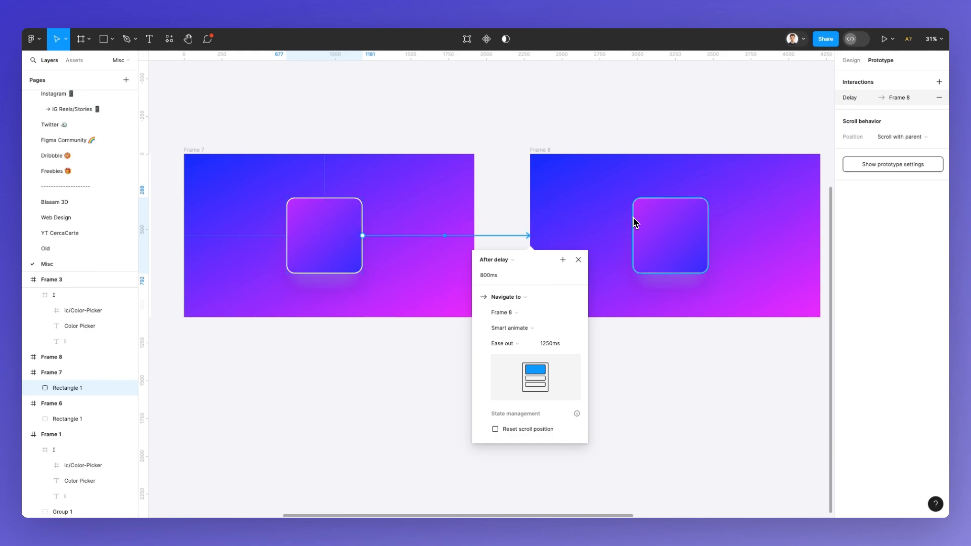
# Step: Set the delay of the interaction from Frame 7's square to Frame 8 to 1001ms
pyautogui.click(488, 278)
pyautogui.hotkey('shift', 'Down')
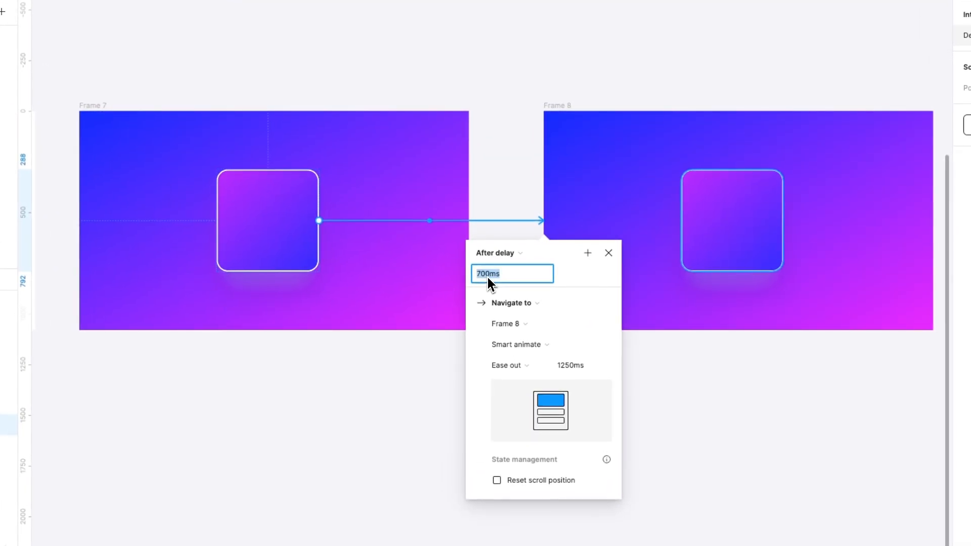
pyautogui.hotkey('shift', 'Down')
pyautogui.hotkey('shift', 'Down')
pyautogui.hotkey('shift', 'Down')
pyautogui.hotkey('shift', 'Down')
pyautogui.hotkey('shift', 'Down')
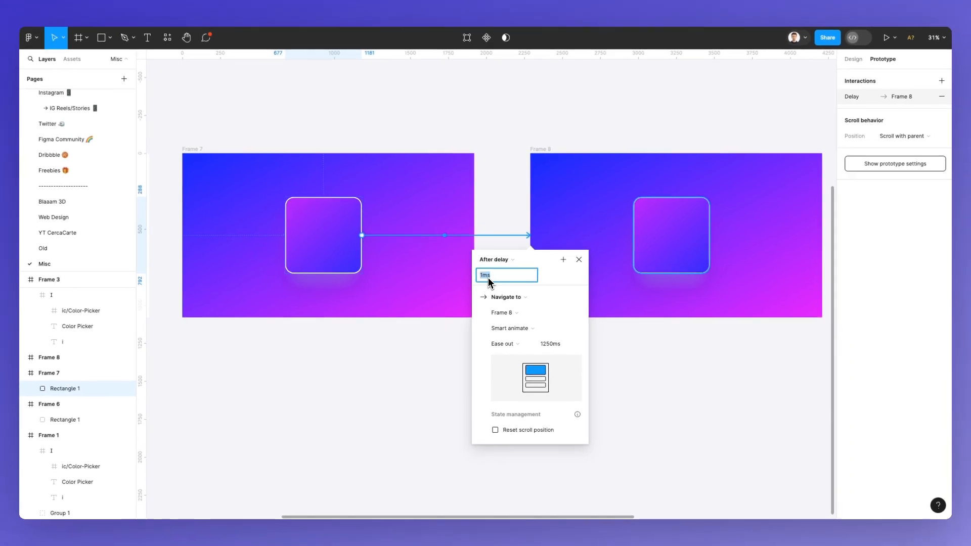
pyautogui.hotkey('shift', 'Up')
pyautogui.hotkey('shift', 'Up')
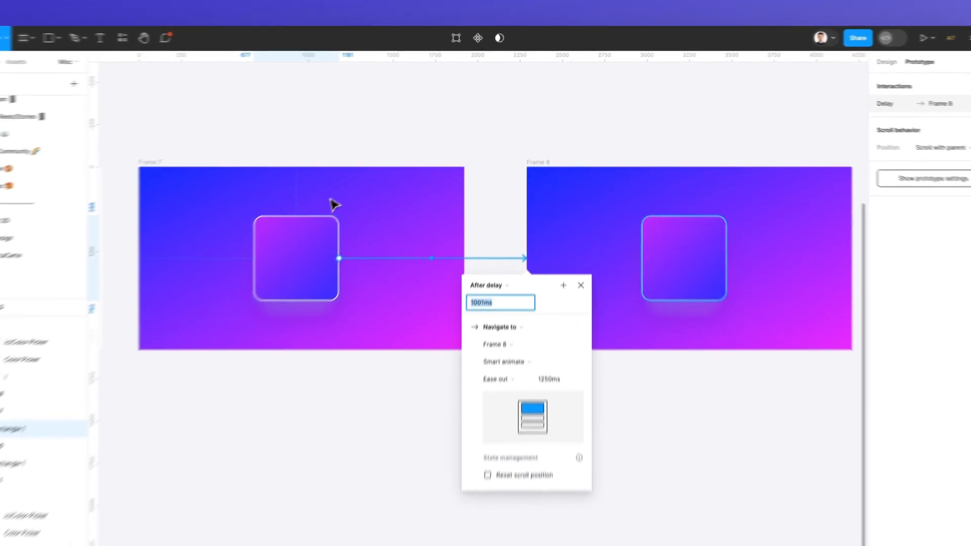
pyautogui.click(363, 160)
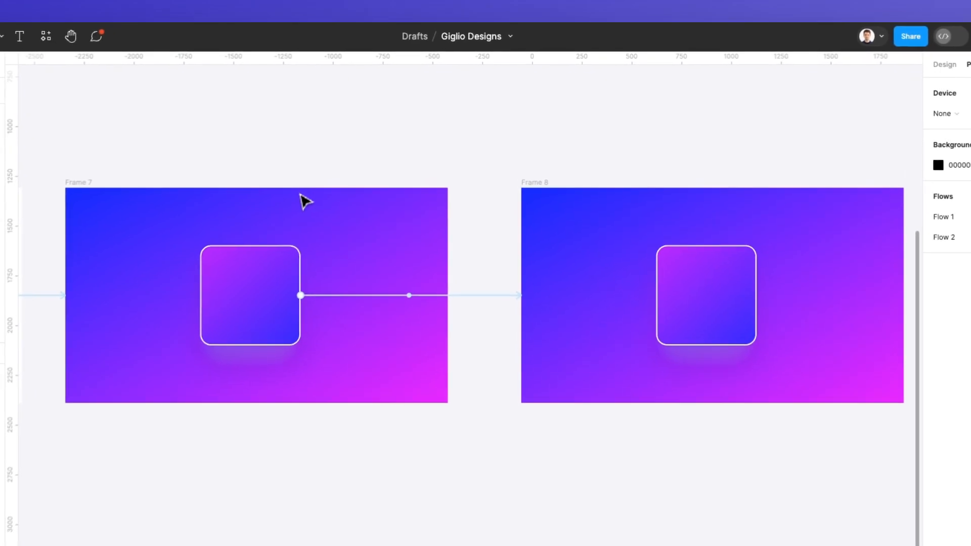
# Step: Copy the style of Frame 4's blue Color Picker card onto the rounded square in Frame 8
pyautogui.scroll(3, 619, 203)
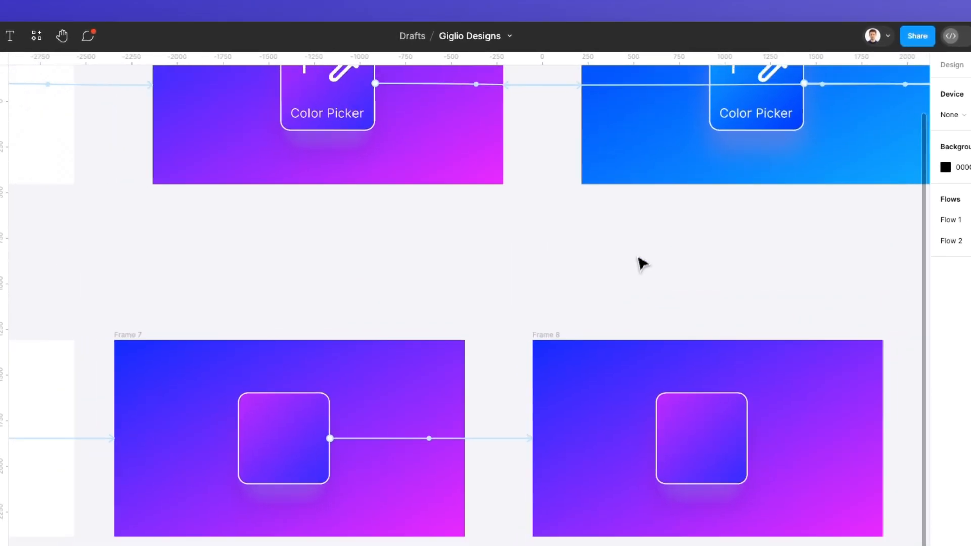
pyautogui.scroll(-2, 643, 263)
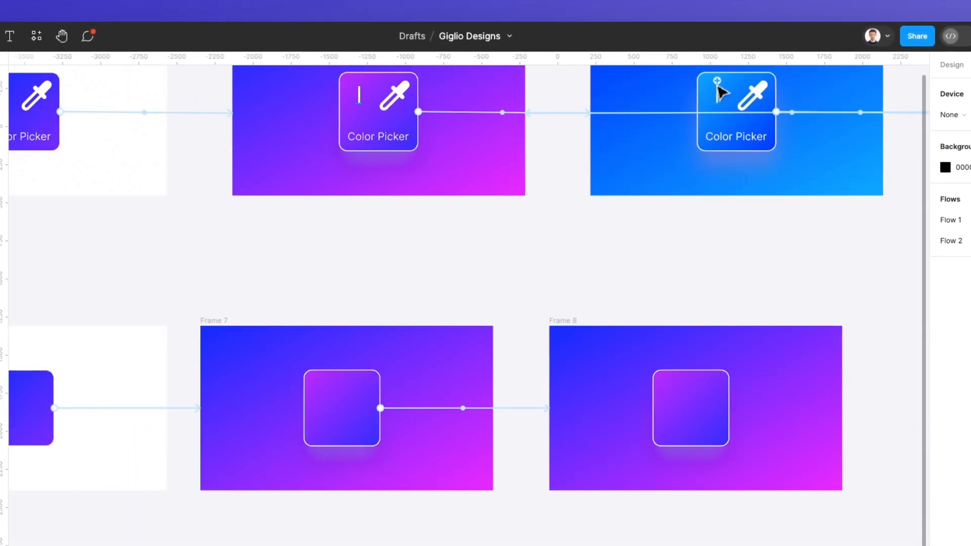
pyautogui.click(736, 91)
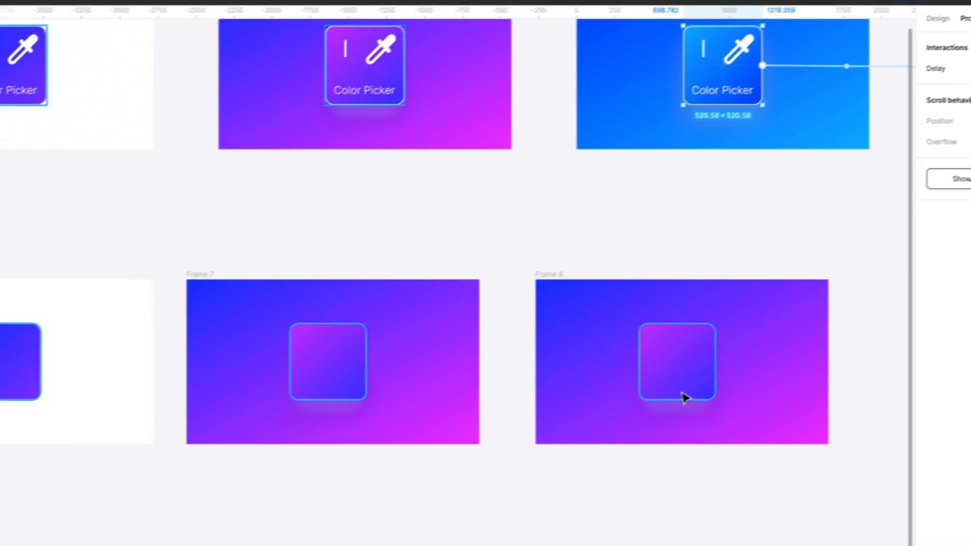
pyautogui.click(693, 431)
pyautogui.press('alt+super+v')
# Step: Apply the blue gradient background of Frame 4 to Frame 8 by copying its properties
pyautogui.click(622, 120)
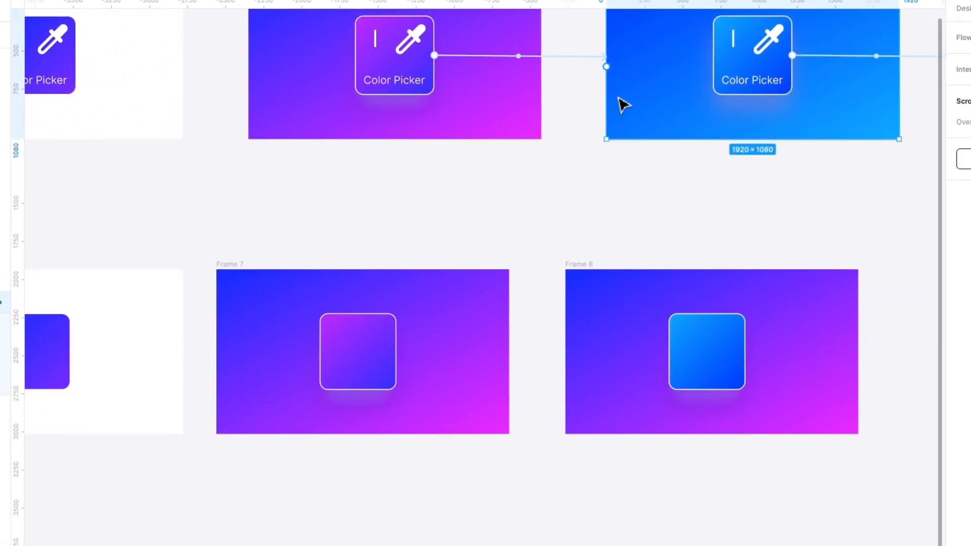
pyautogui.click(607, 301)
pyautogui.press('alt+super+v')
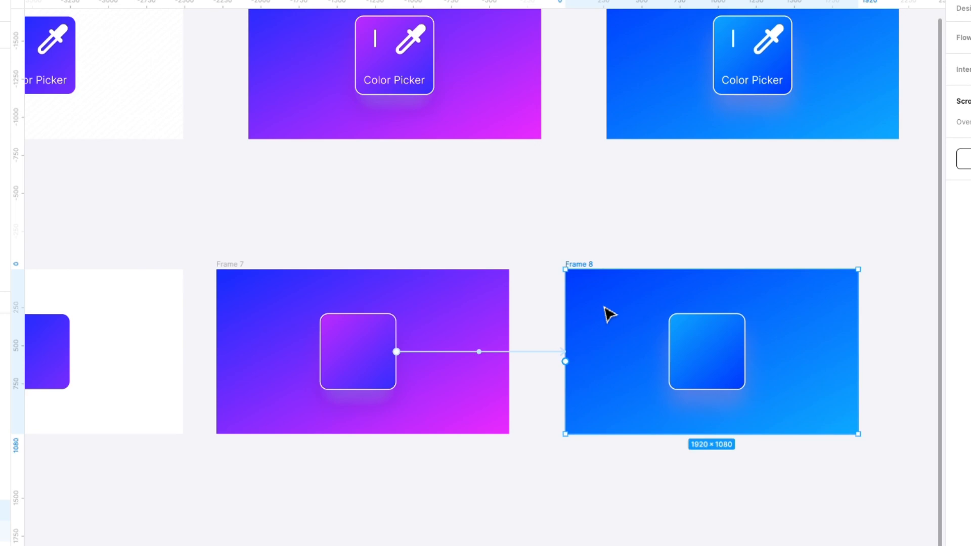
pyautogui.click(592, 232)
pyautogui.scroll(-3, 591, 232)
pyautogui.hscroll(-2, 593, 233)
pyautogui.hscroll(-4, 589, 227)
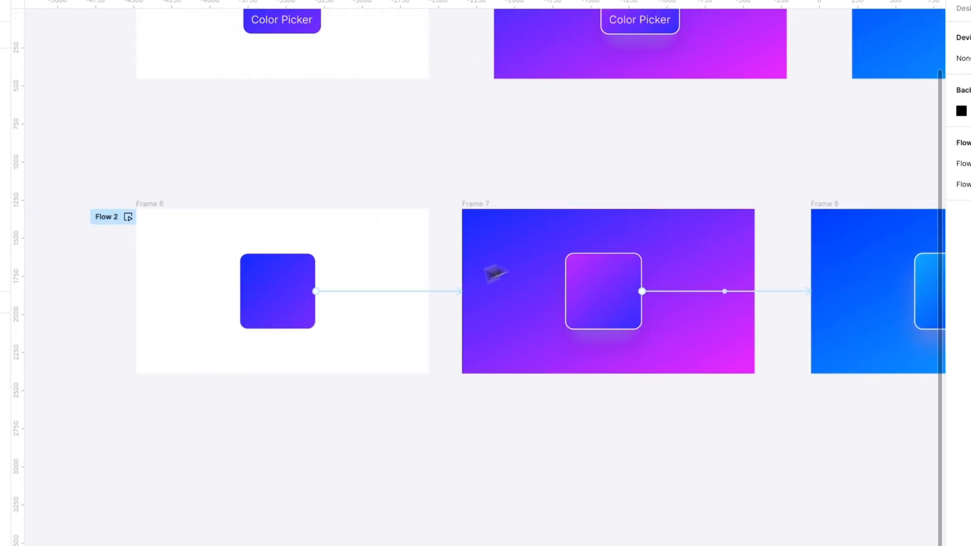
# Step: Preview Flow 2, trigger the square's animation through to the blue frame, and close the preview
pyautogui.click(126, 219)
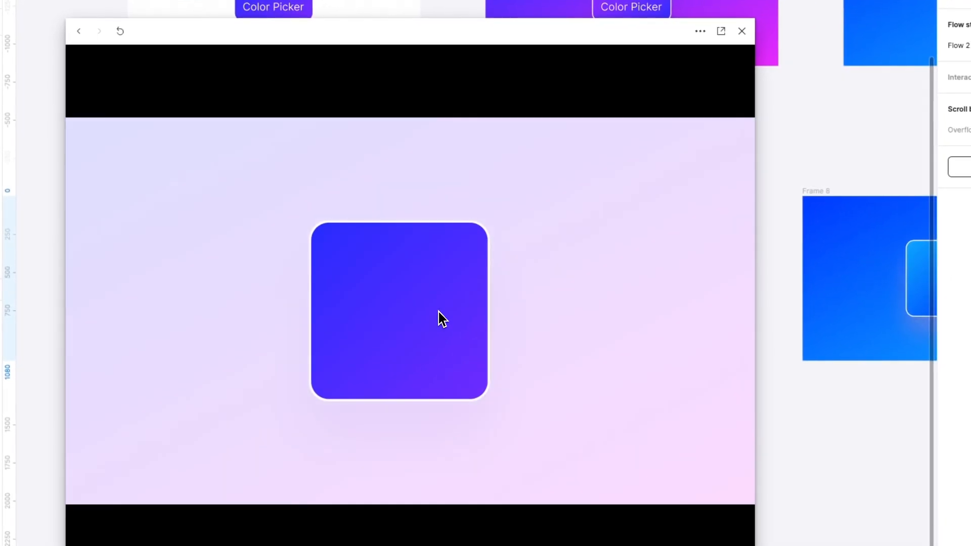
pyautogui.click(442, 319)
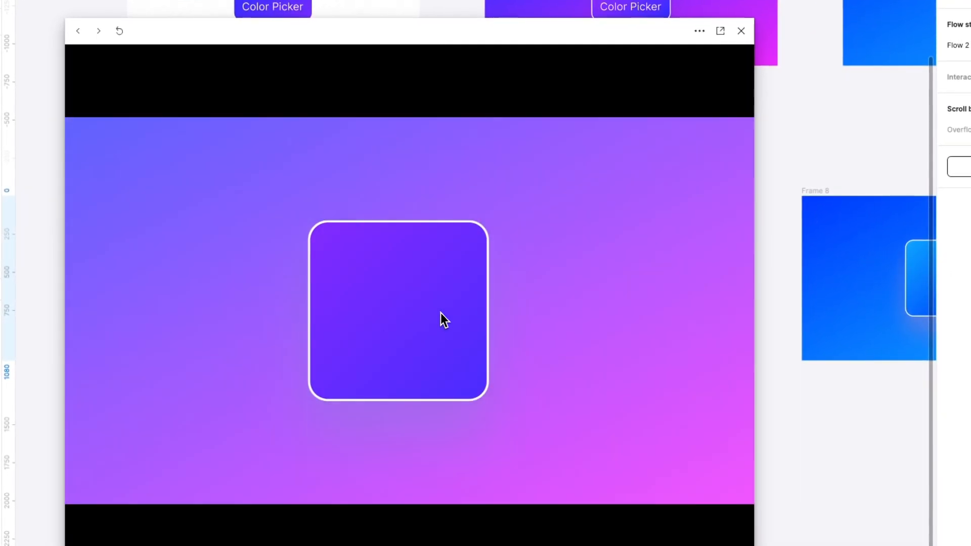
pyautogui.click(450, 318)
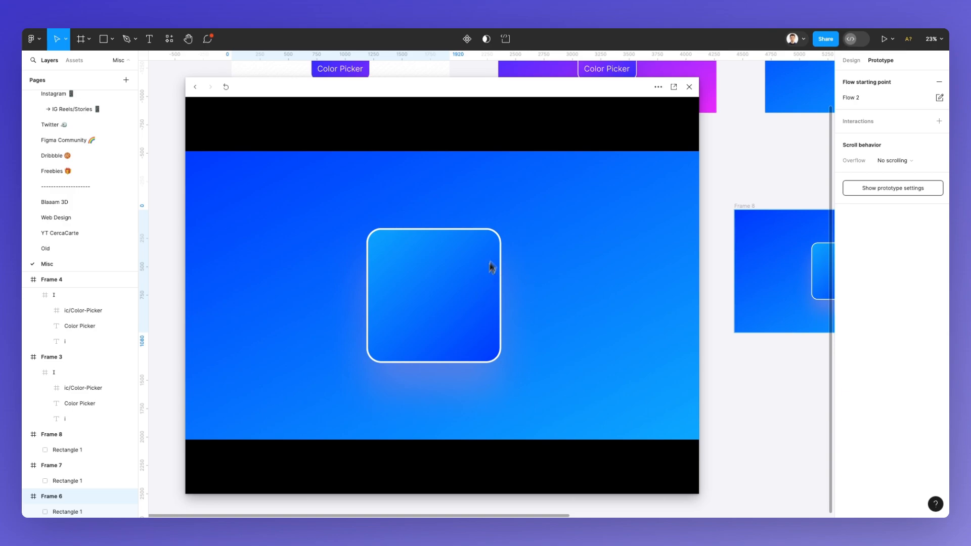
pyautogui.moveTo(632, 88); pyautogui.dragTo(352, 94)
pyautogui.click(432, 91)
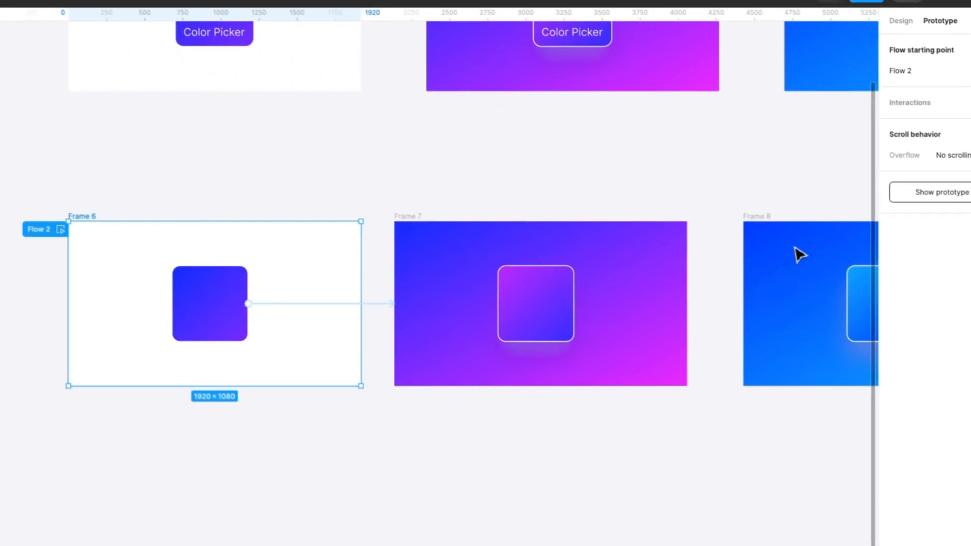
# Step: Set the after-delay time of the interaction from Frame 7's square to Frame 8 to 101ms
pyautogui.hscroll(2, 863, 297)
pyautogui.click(655, 310)
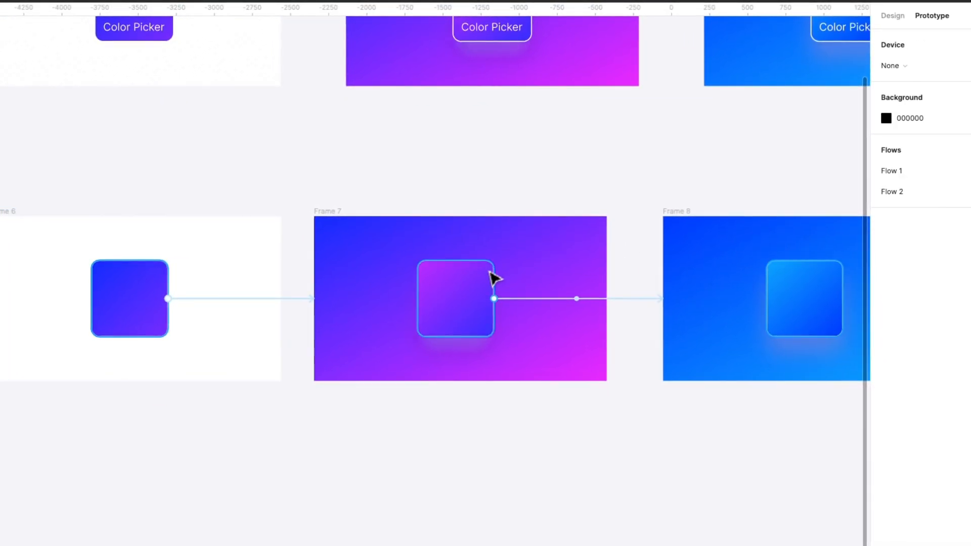
pyautogui.click(539, 299)
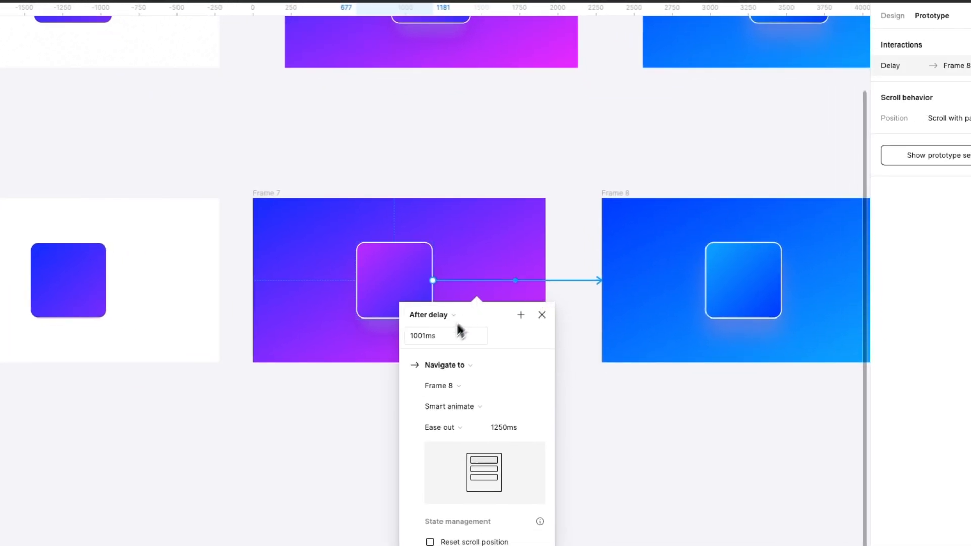
pyautogui.click(422, 340)
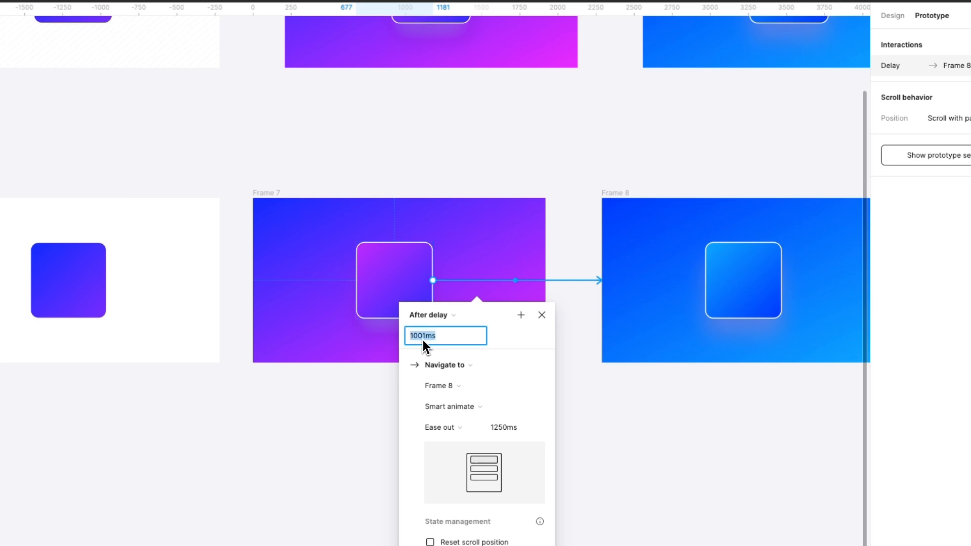
pyautogui.write('501')
pyautogui.press('Return')
pyautogui.write('401')
pyautogui.press('Return')
pyautogui.write('101')
pyautogui.press('Return')
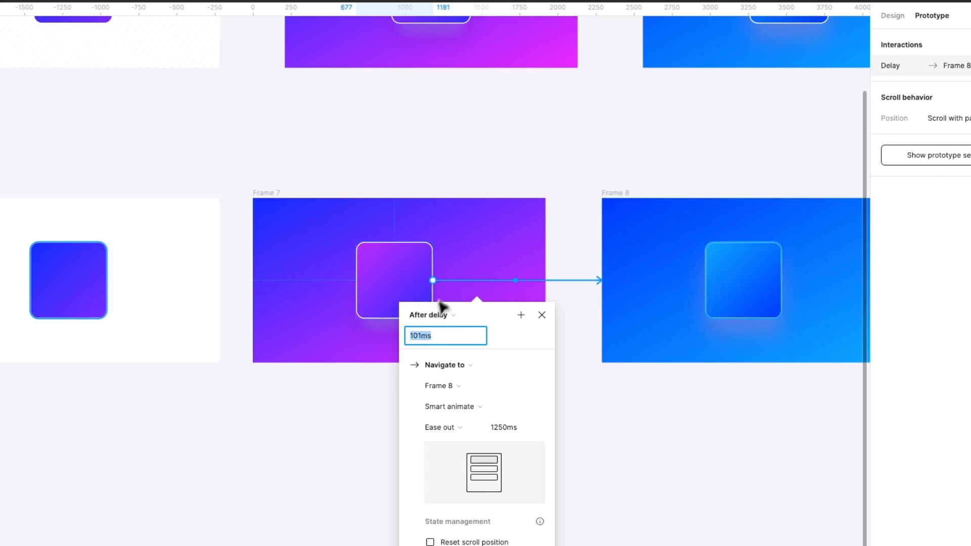
pyautogui.click(534, 154)
# Step: Play Flow 2 again from Frame 6 to check the shortened delay, then close the preview
pyautogui.scroll(-2, 475, 225)
pyautogui.hscroll(2, 475, 226)
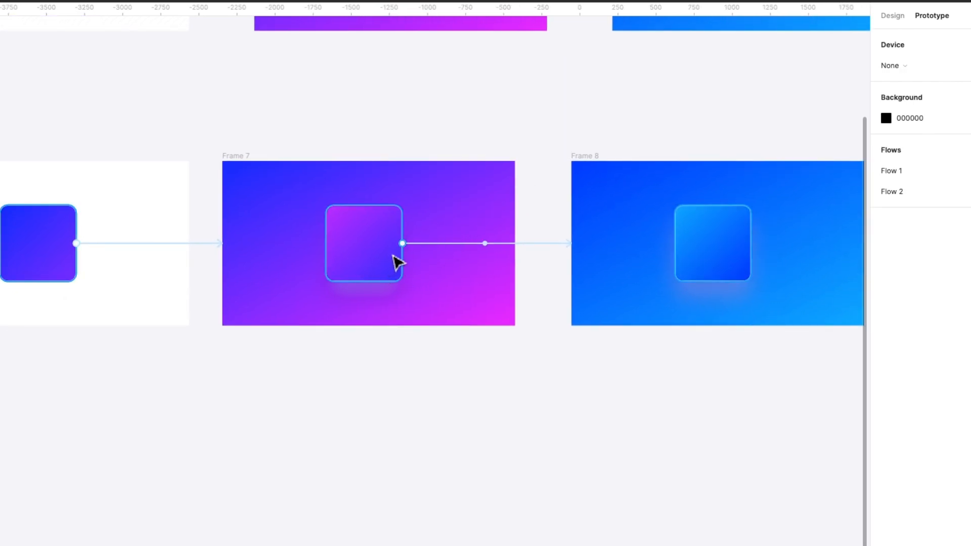
pyautogui.hscroll(-4, 656, 247)
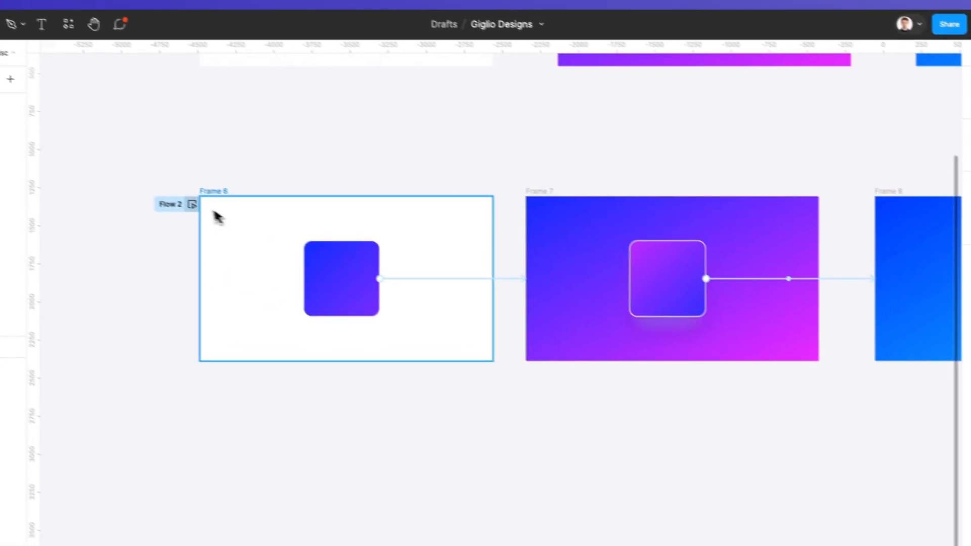
pyautogui.click(105, 171)
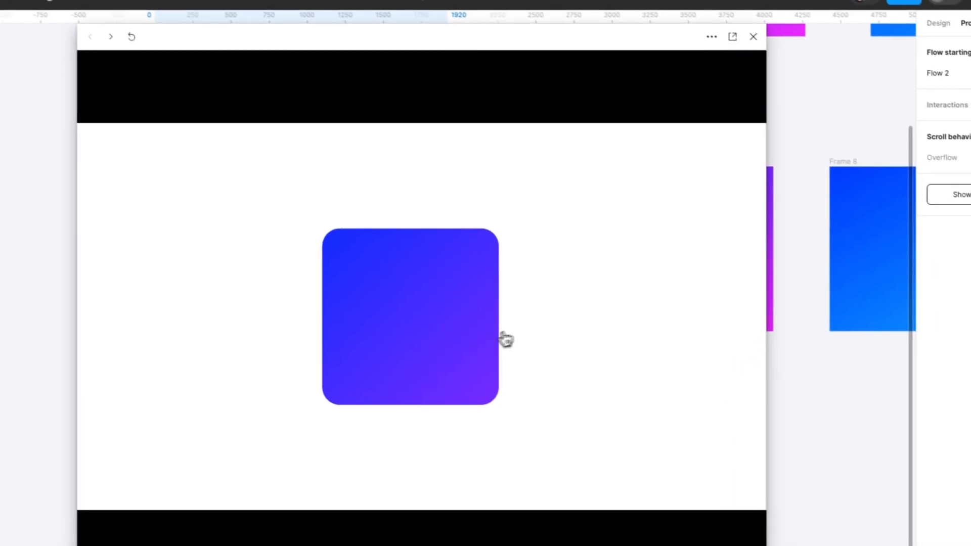
pyautogui.click(486, 342)
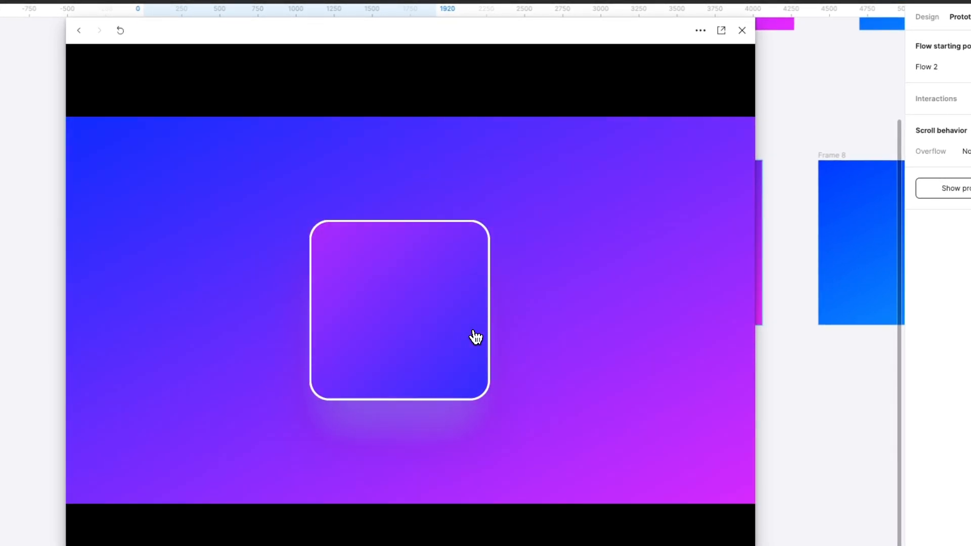
pyautogui.click(471, 331)
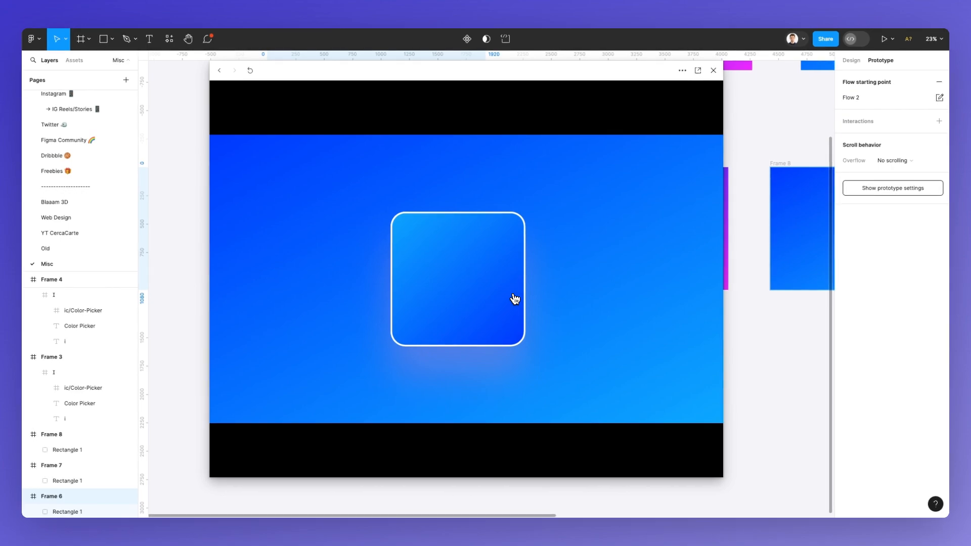
pyautogui.click(714, 70)
# Step: Duplicate Frame 8 and place the copy beside it in the same row, leaving a gap between them
pyautogui.hscroll(8, 620, 204)
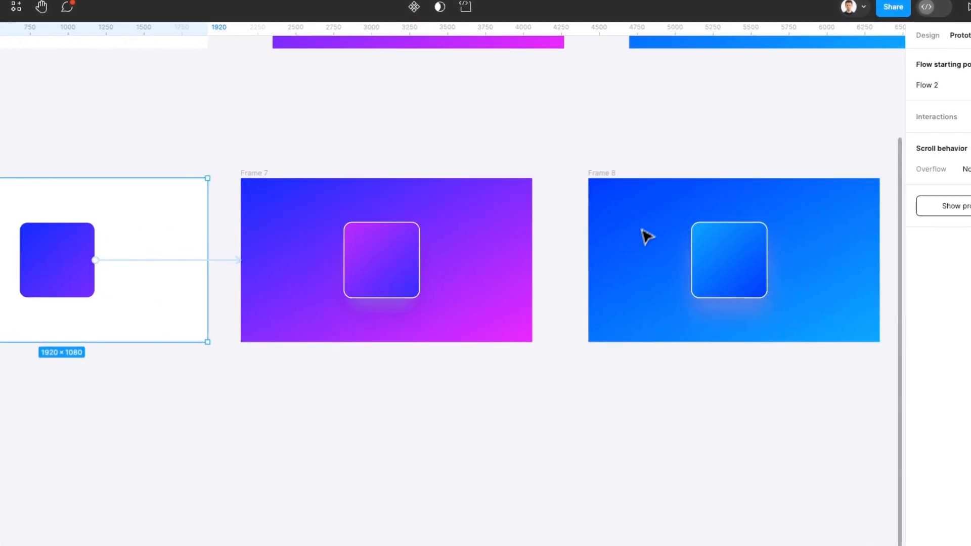
pyautogui.click(536, 135)
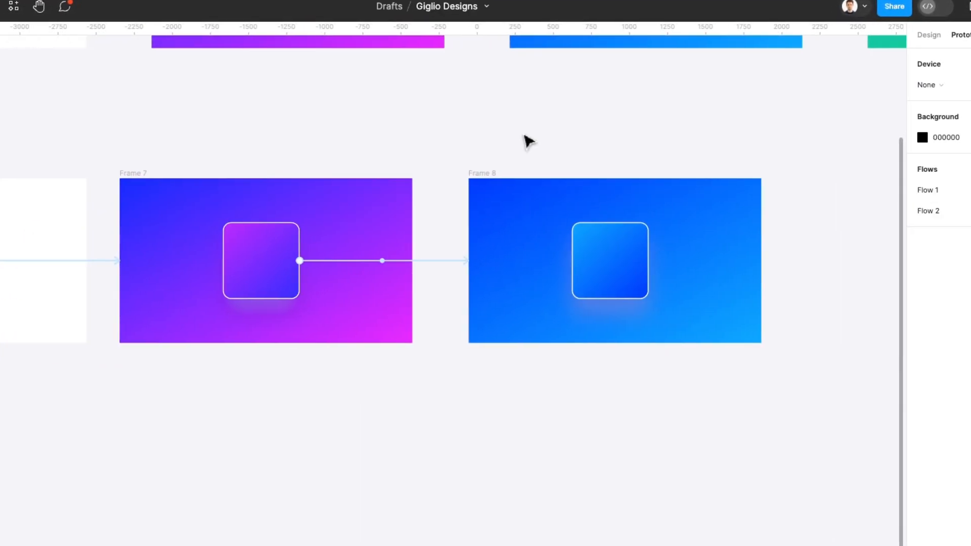
pyautogui.hscroll(5, 528, 141)
pyautogui.click(320, 174)
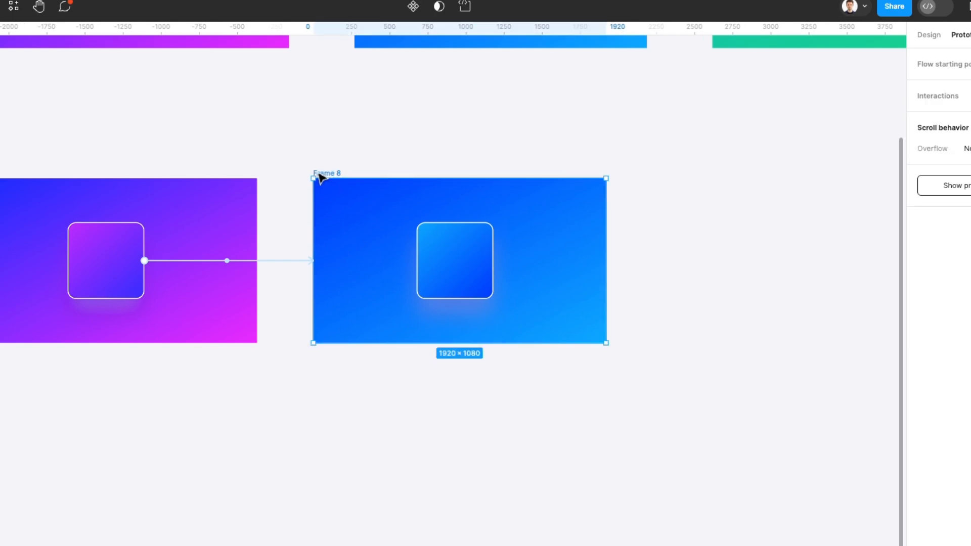
pyautogui.keyDown('alt'); pyautogui.moveTo(369, 221); pyautogui.dragTo(708, 223); pyautogui.keyUp('alt')
pyautogui.hscroll(12, 709, 223)
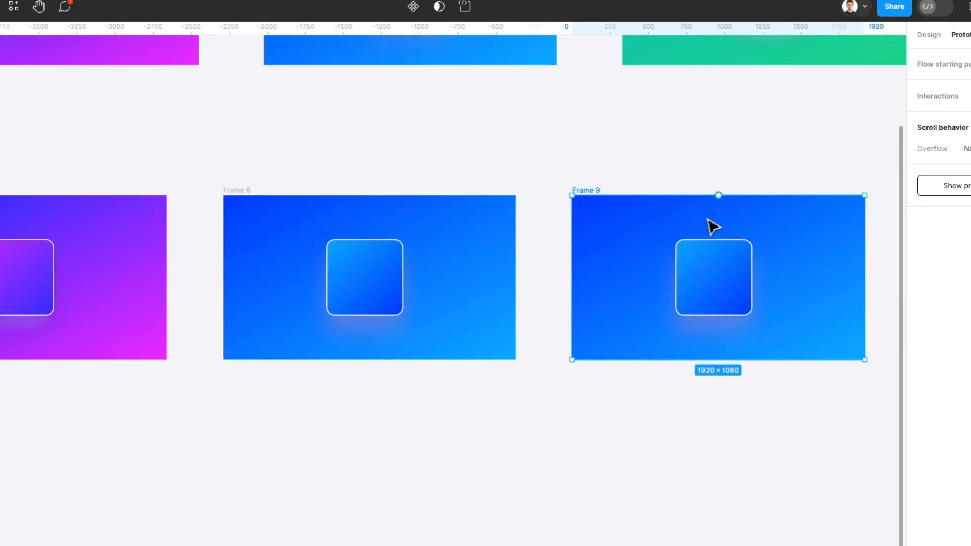
# Step: Copy the style of the green Color Picker card in the upper row onto Frame 9's rounded square
pyautogui.scroll(5, 706, 228)
pyautogui.click(479, 130)
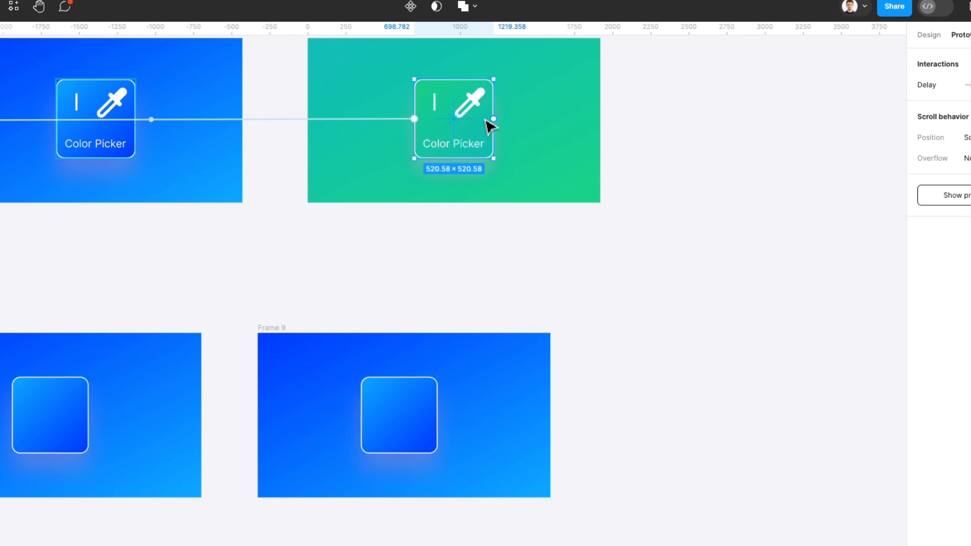
pyautogui.click(430, 409)
pyautogui.press('super+alt+v')
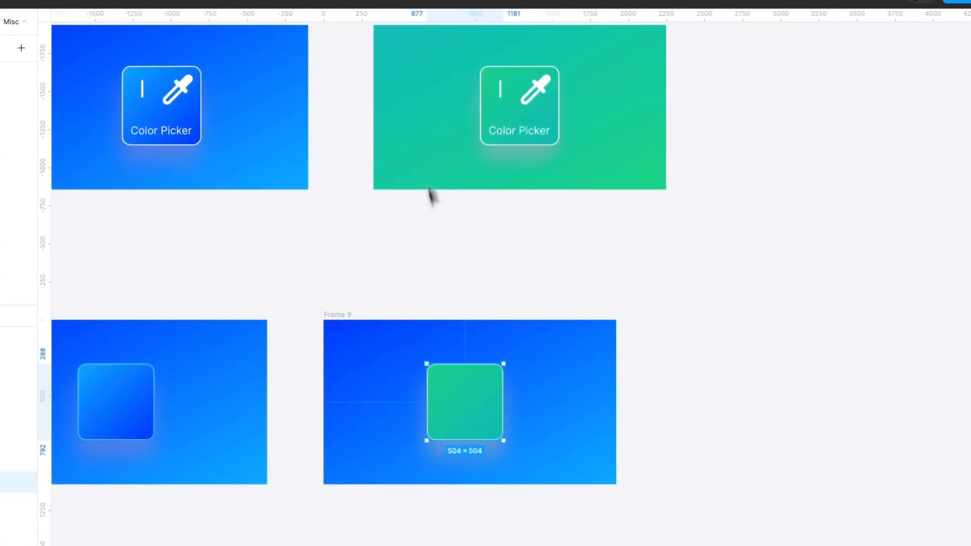
# Step: Apply the green gradient background of the upper-row frame to Frame 9 by copying its properties
pyautogui.click(426, 184)
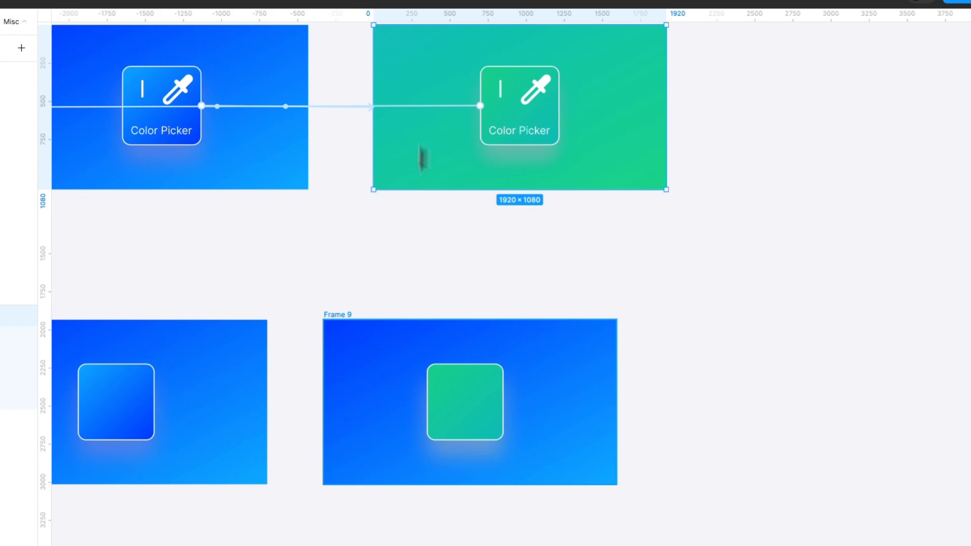
pyautogui.click(349, 397)
pyautogui.press('super+alt+v')
# Step: Connect Frame 8's square to Frame 9 with a prototype interaction triggered After delay
pyautogui.hscroll(-5, 434, 322)
pyautogui.scroll(-2, 434, 322)
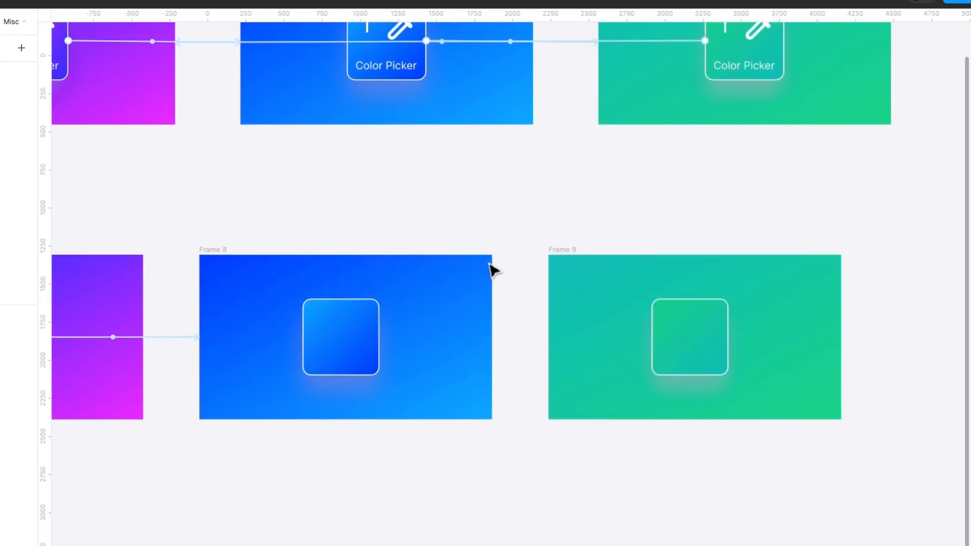
pyautogui.click(372, 331)
pyautogui.moveTo(380, 338); pyautogui.dragTo(596, 337)
pyautogui.click(516, 370)
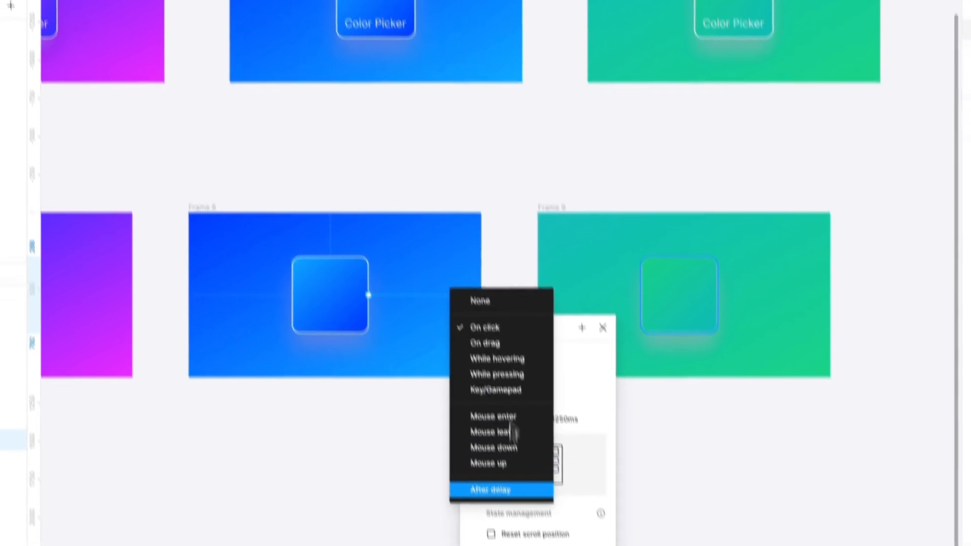
pyautogui.click(501, 531)
# Step: Set the delay of the interaction from Frame 8's square to Frame 9 to 100ms
pyautogui.click(478, 288)
pyautogui.press('Left')
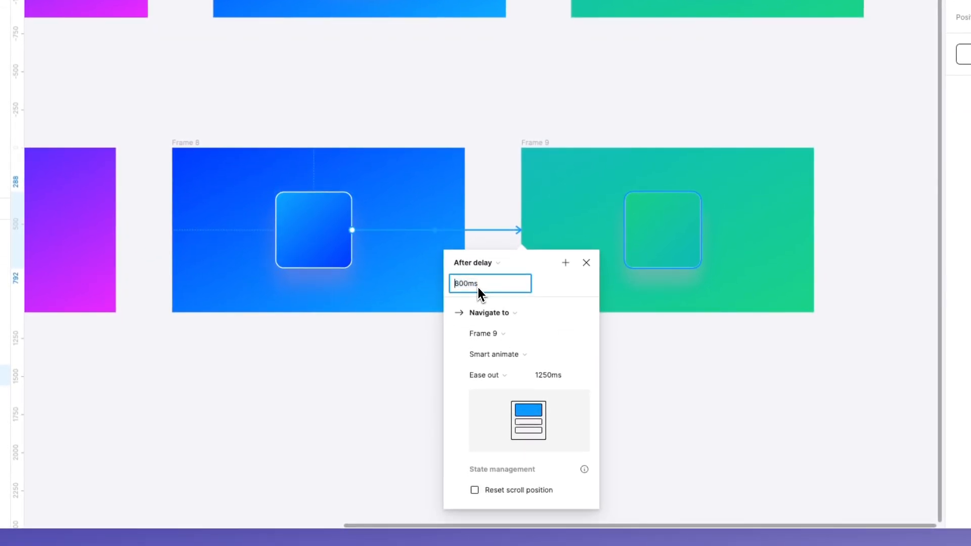
pyautogui.press('Delete')
pyautogui.write('1')
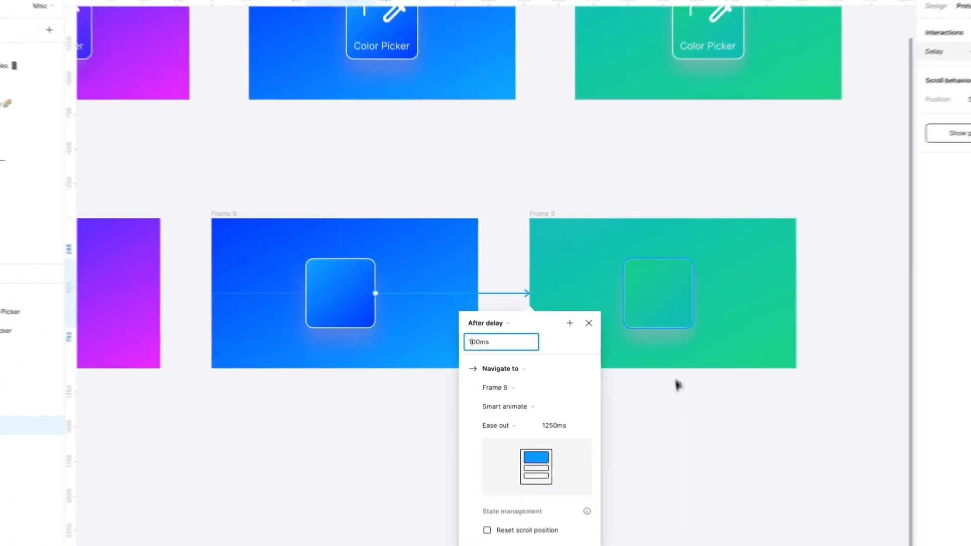
pyautogui.click(640, 369)
# Step: Preview Flow 2 through to the green Frame 9 and close the preview
pyautogui.hscroll(-7, 375, 200)
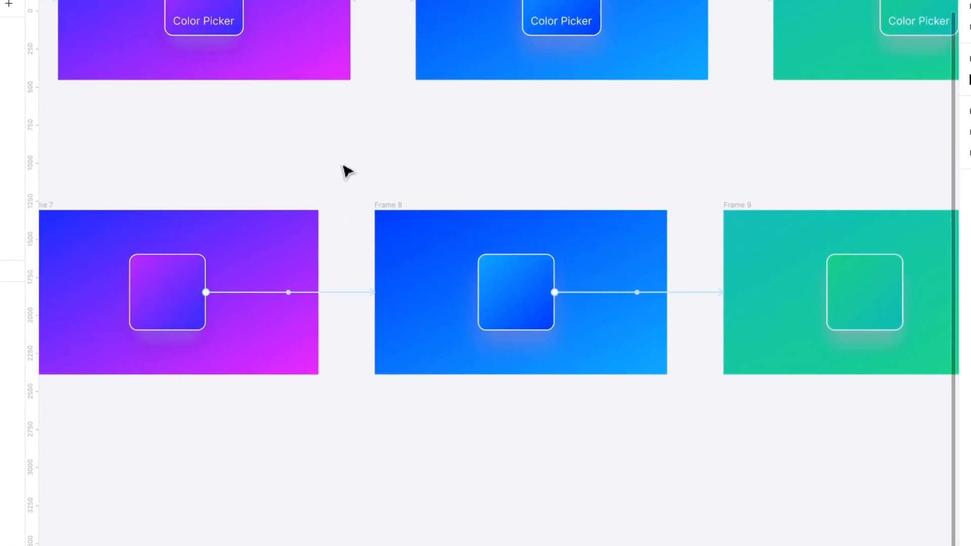
pyautogui.scroll(-2, 375, 201)
pyautogui.hscroll(-3, 348, 172)
pyautogui.click(146, 108)
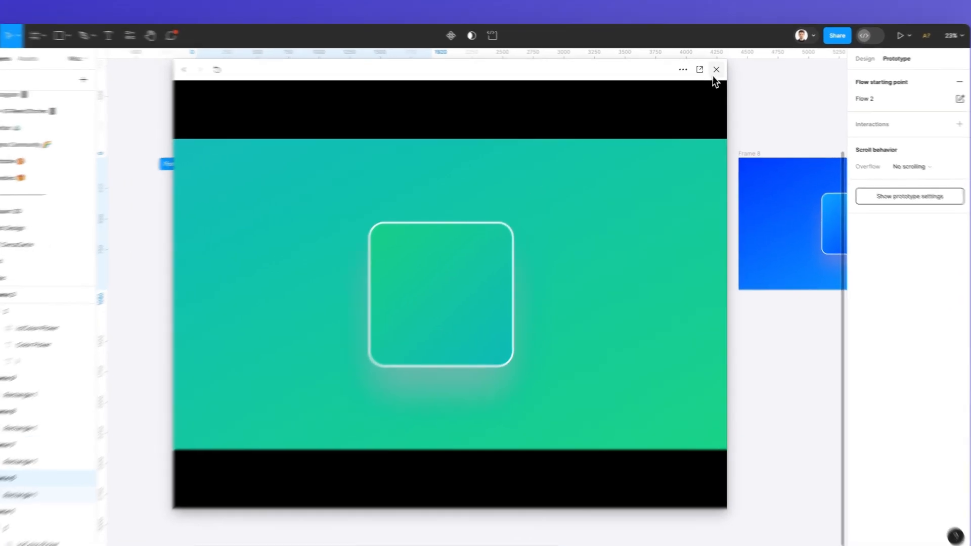
pyautogui.click(716, 71)
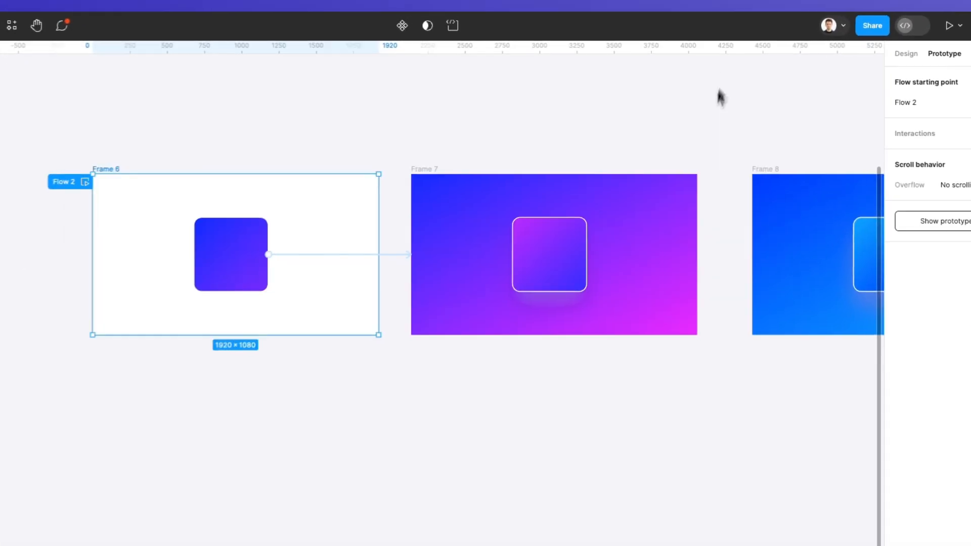
# Step: Connect Frame 9 back to Frame 7 with a prototype interaction triggered After delay
pyautogui.hscroll(5, 525, 325)
pyautogui.scroll(5, 521, 329)
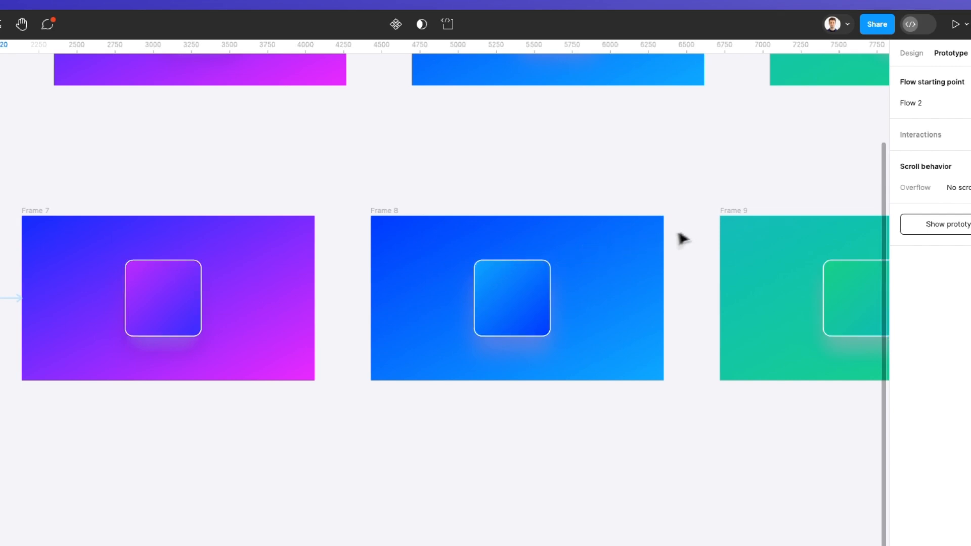
pyautogui.click(729, 216)
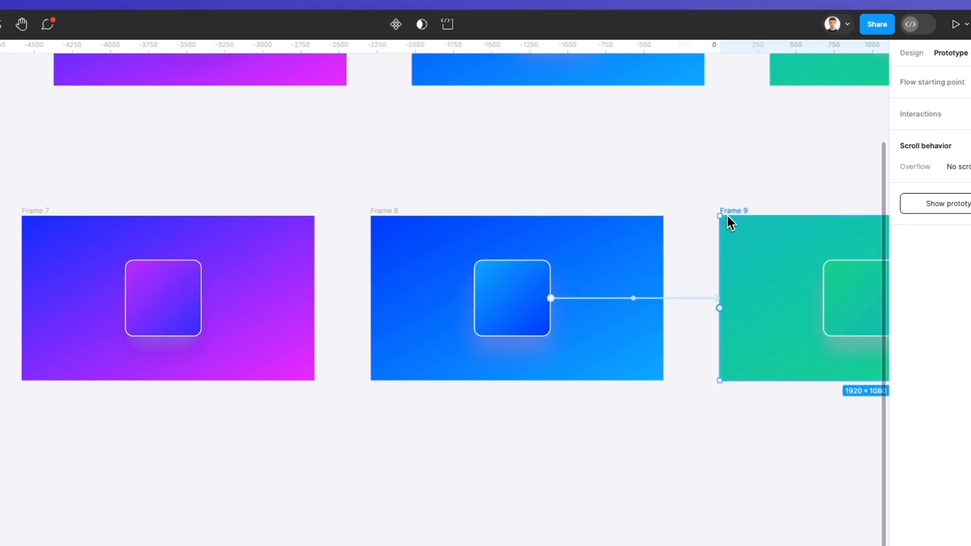
pyautogui.hscroll(3, 768, 260)
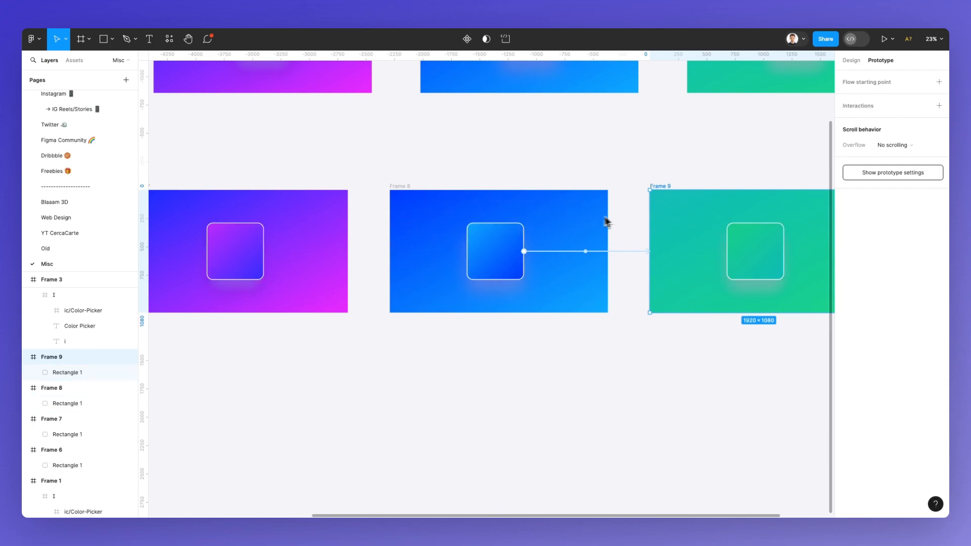
pyautogui.scroll(-3, 653, 230)
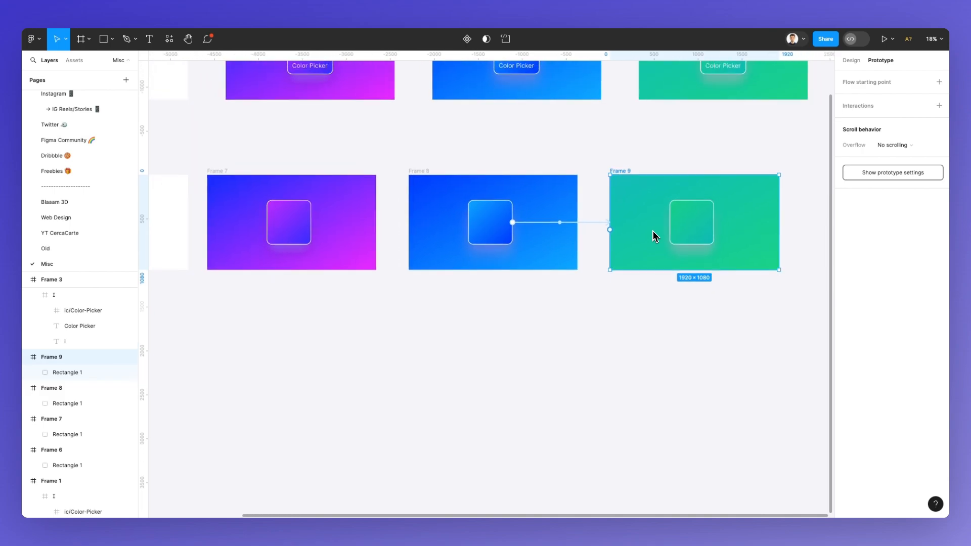
pyautogui.hscroll(-1, 648, 231)
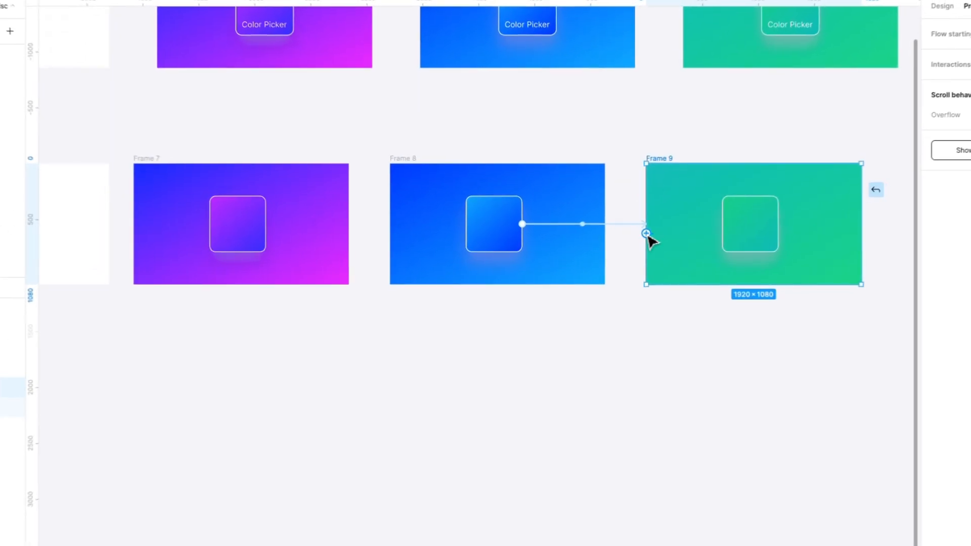
pyautogui.moveTo(622, 238); pyautogui.dragTo(311, 258)
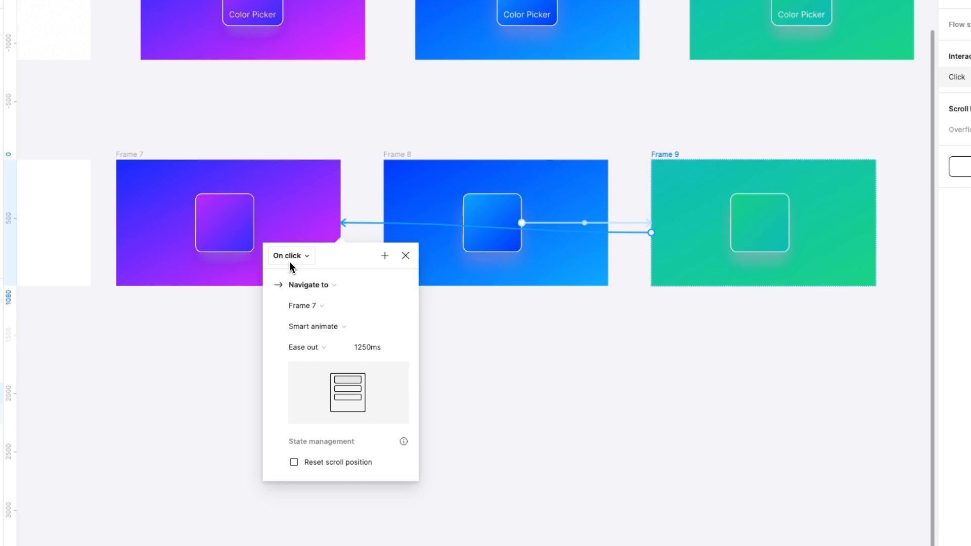
pyautogui.click(291, 262)
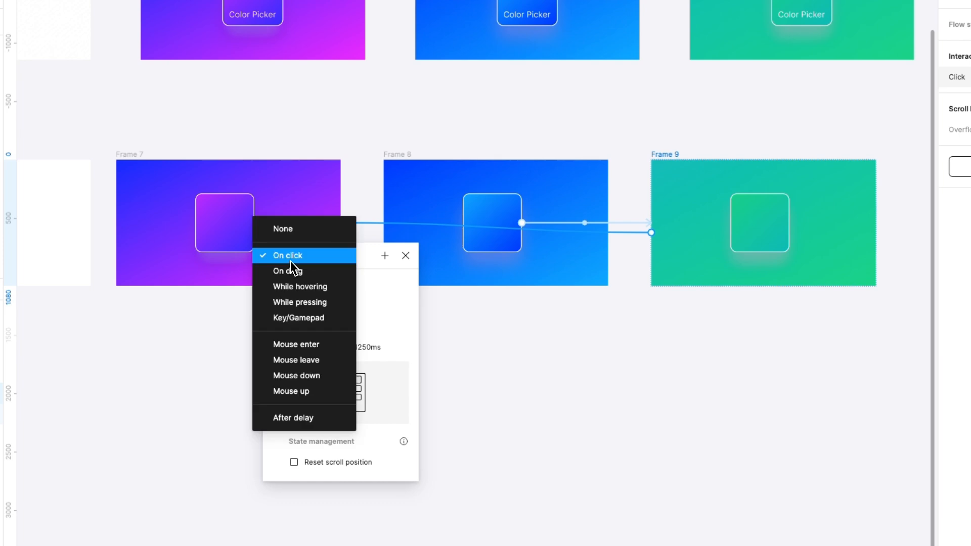
pyautogui.click(328, 419)
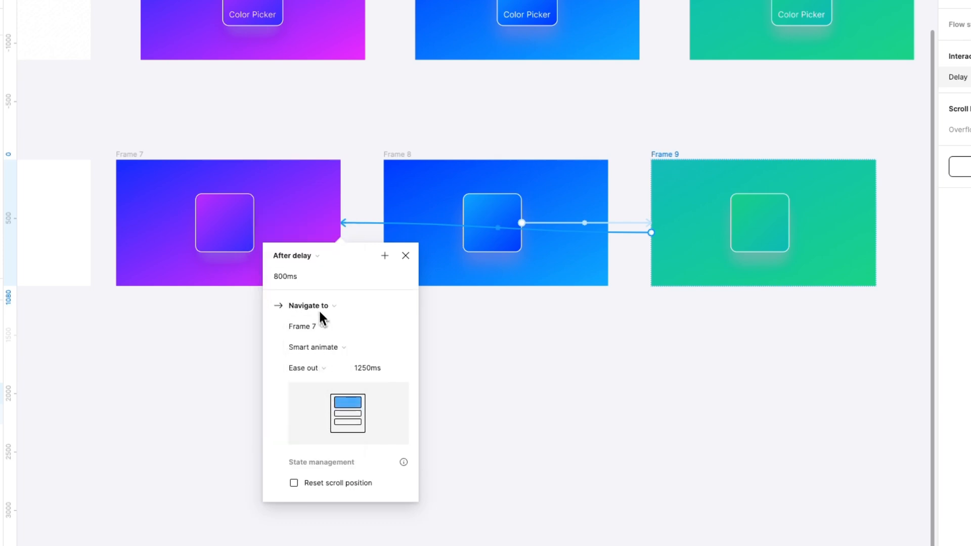
# Step: Set the delay of the interaction from Frame 9 back to Frame 7 to 100ms
pyautogui.click(295, 278)
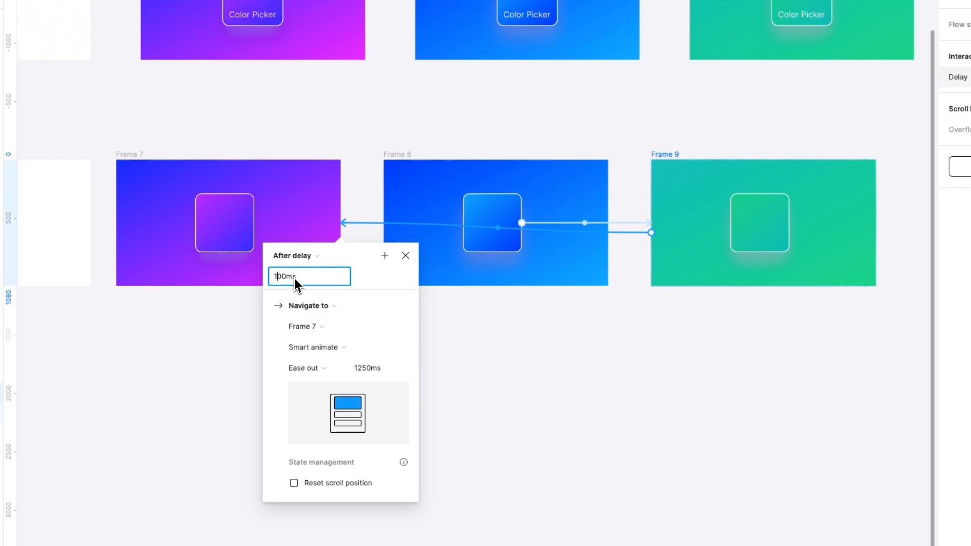
pyautogui.write('1')
pyautogui.press('Return')
pyautogui.click(294, 179)
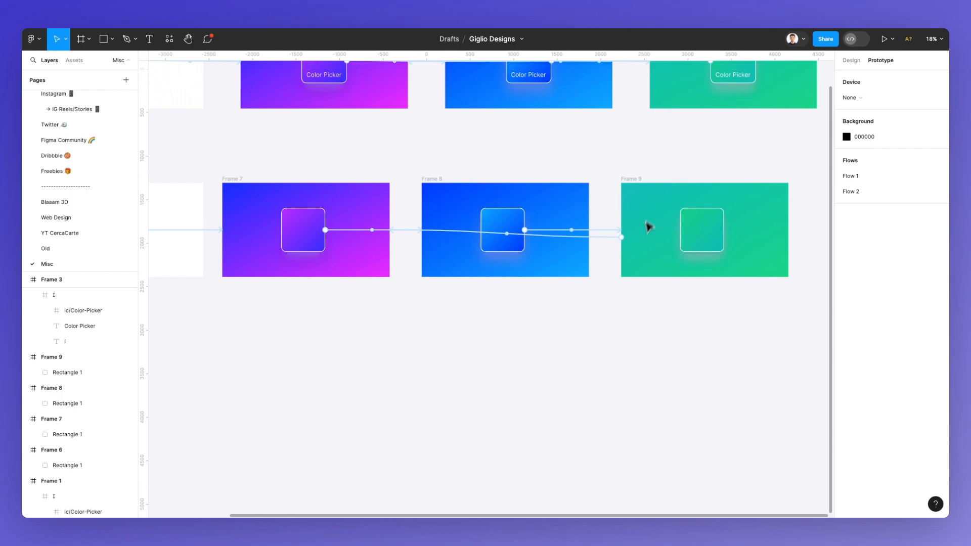
# Step: Preview Flow 2 and start the animation from Frame 6's square to check the looping transitions
pyautogui.hscroll(-5, 358, 268)
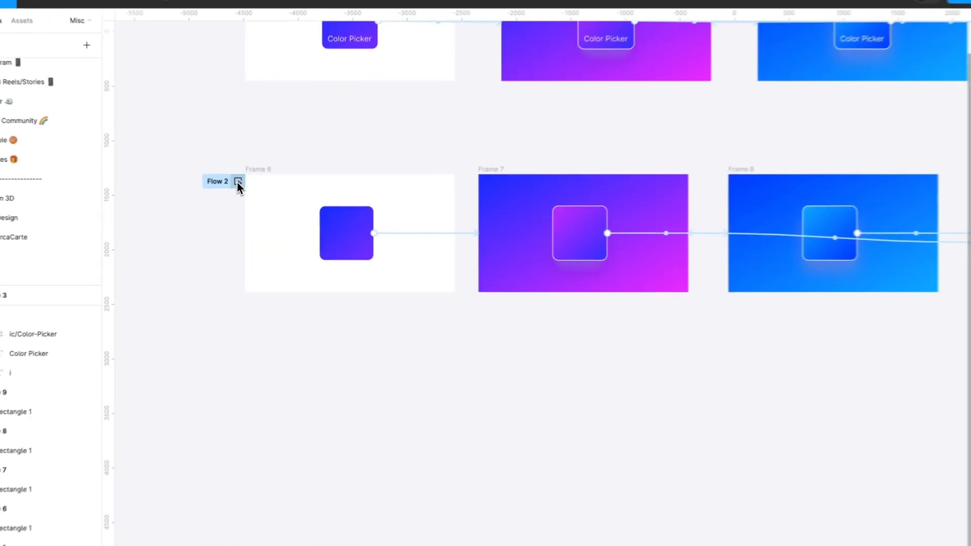
pyautogui.click(248, 190)
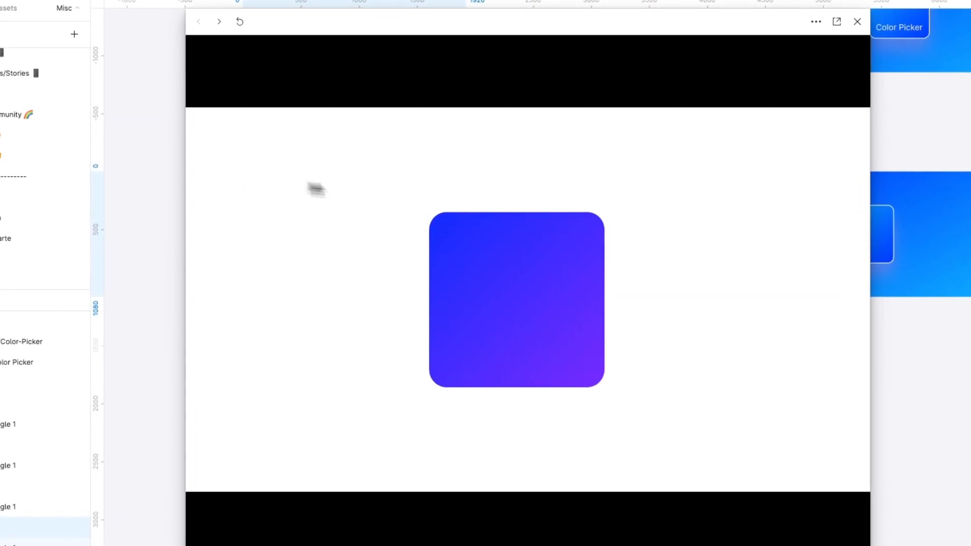
pyautogui.click(589, 320)
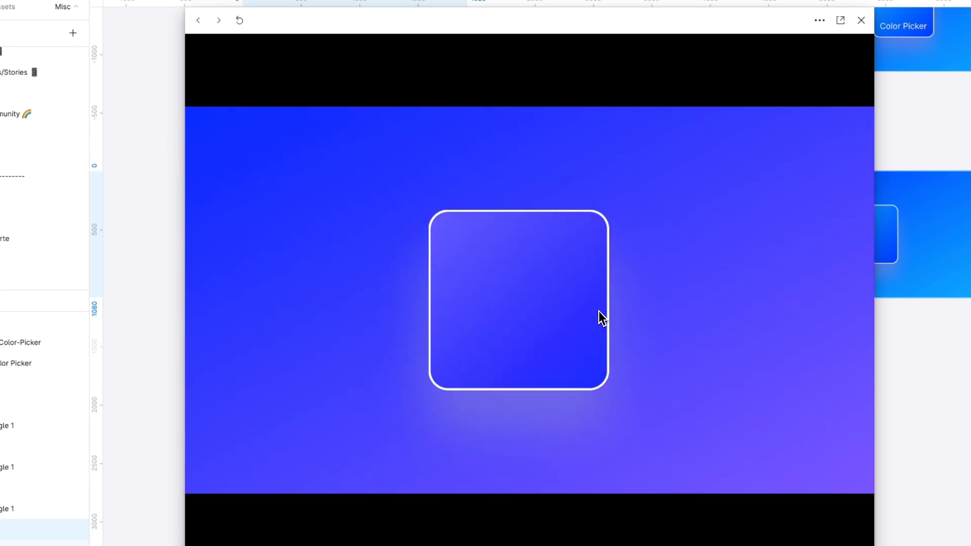